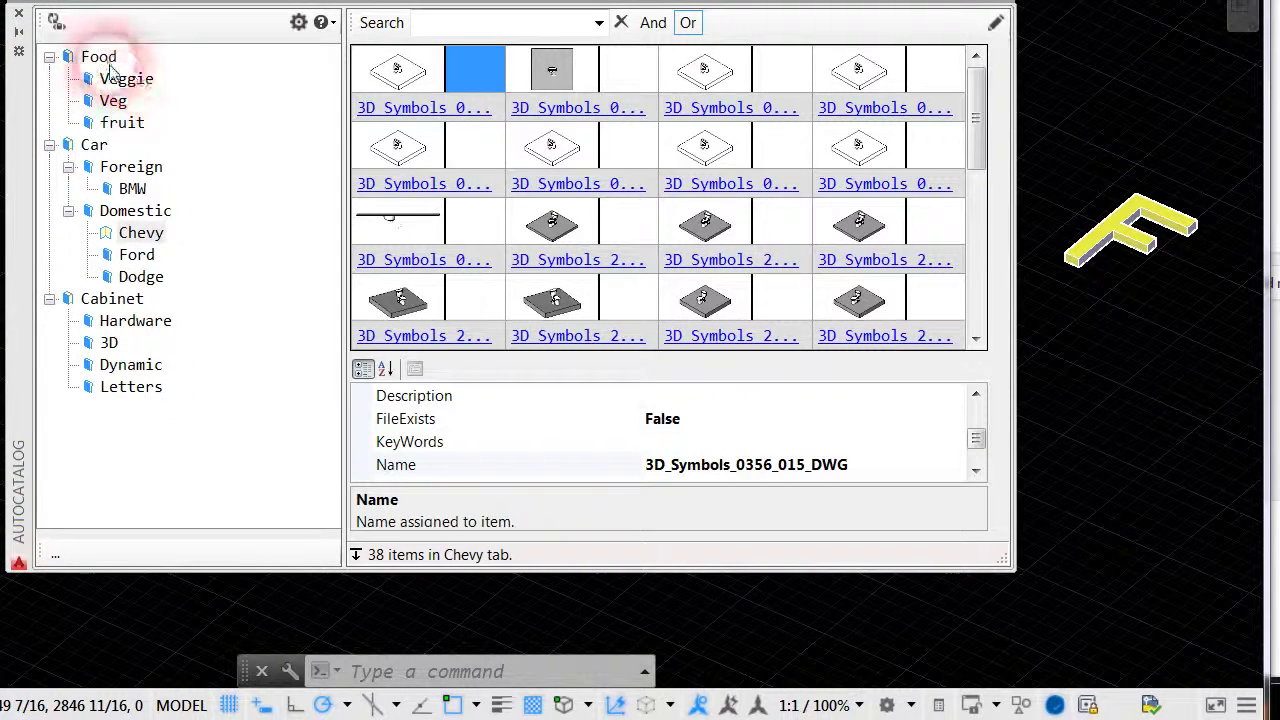
Browse the Hardware, 3D, Dynamic and Letters categories, then return to Chevy
click(140, 323)
click(113, 345)
click(131, 372)
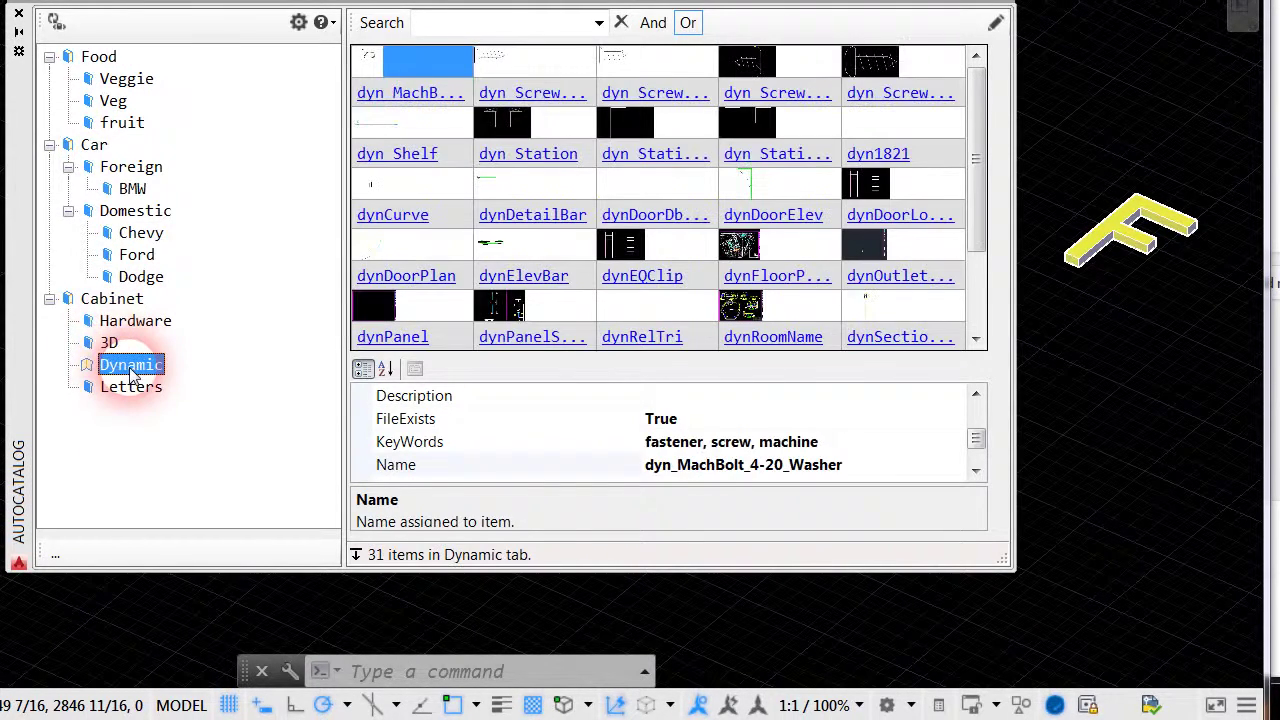
click(131, 388)
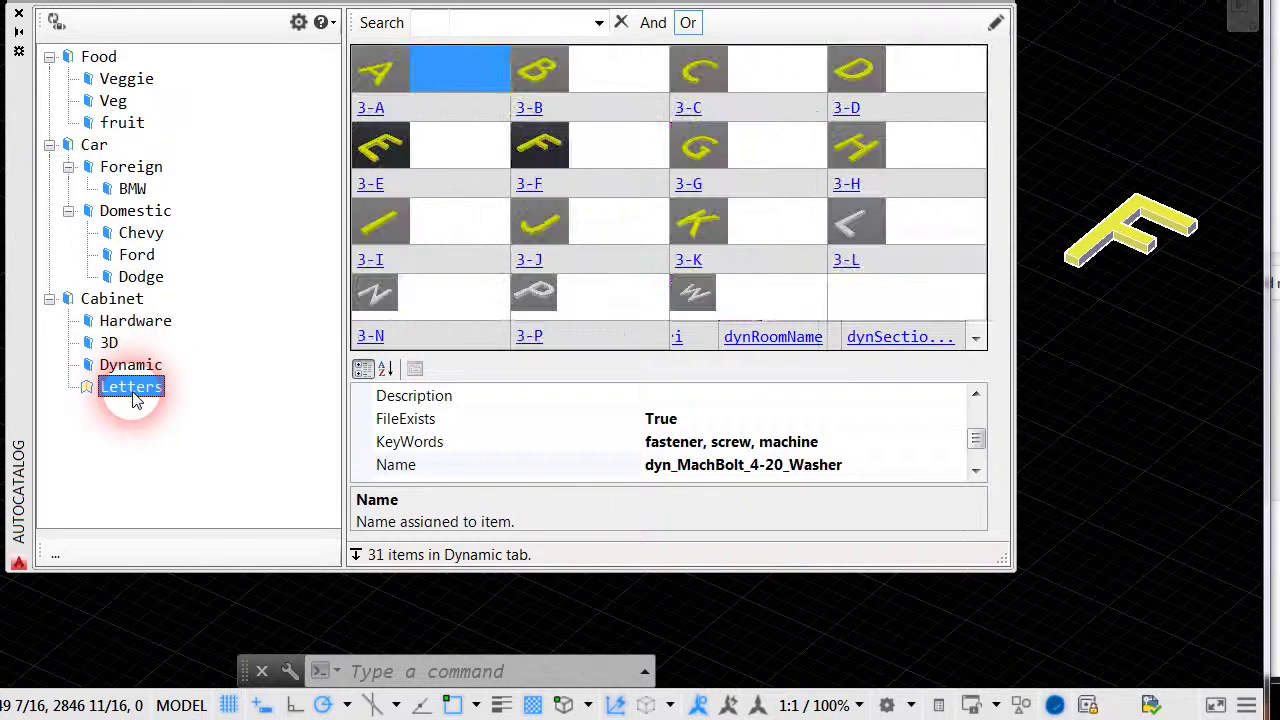
click(141, 233)
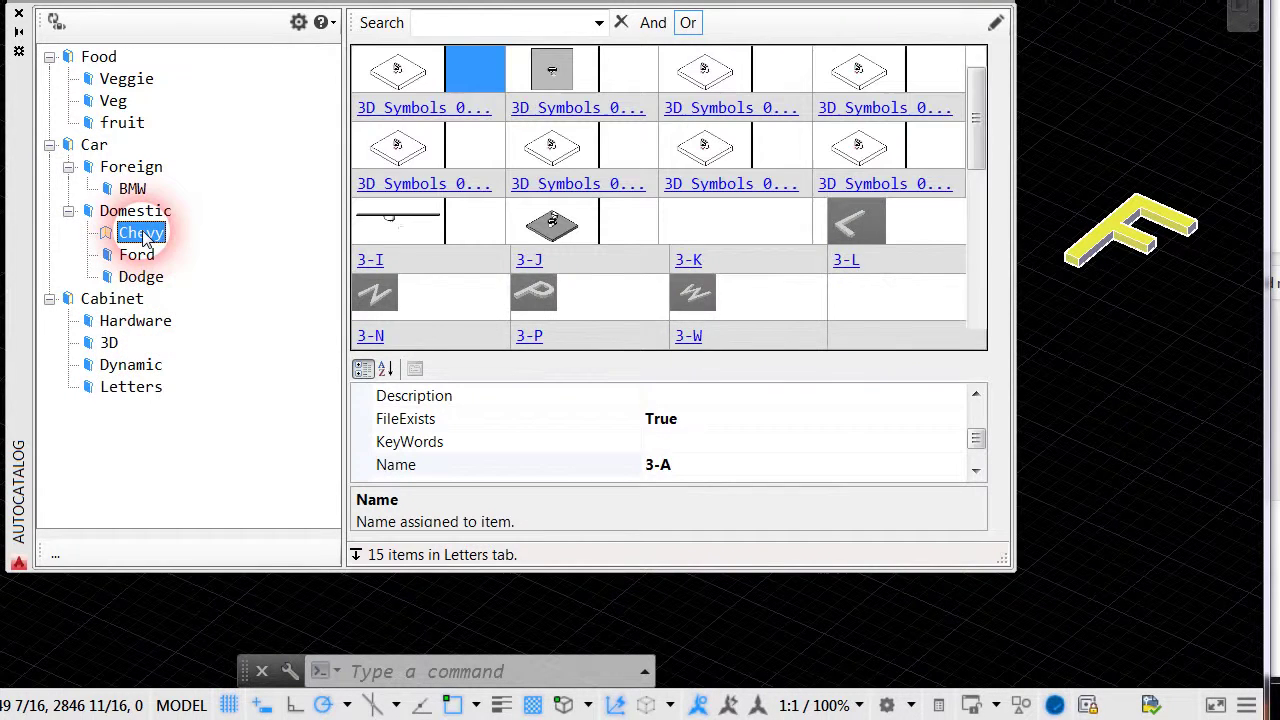
Search the catalog for 'letter'
click(515, 38)
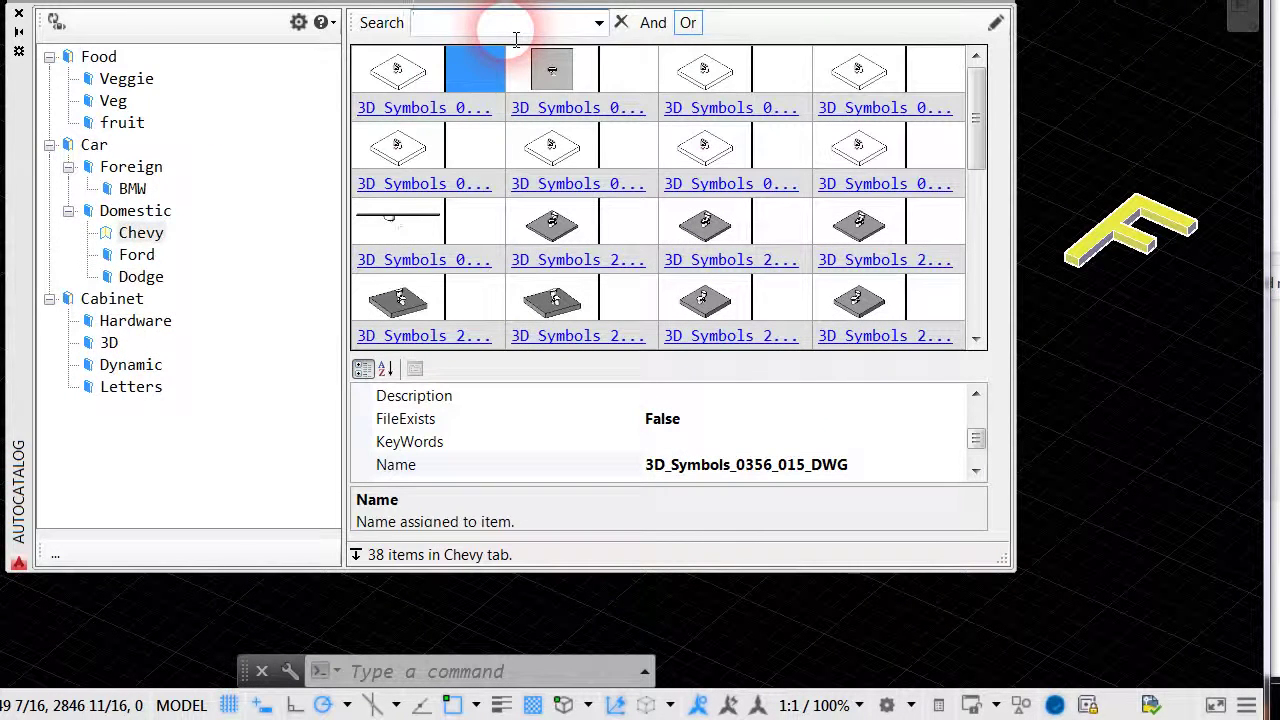
text(letter)
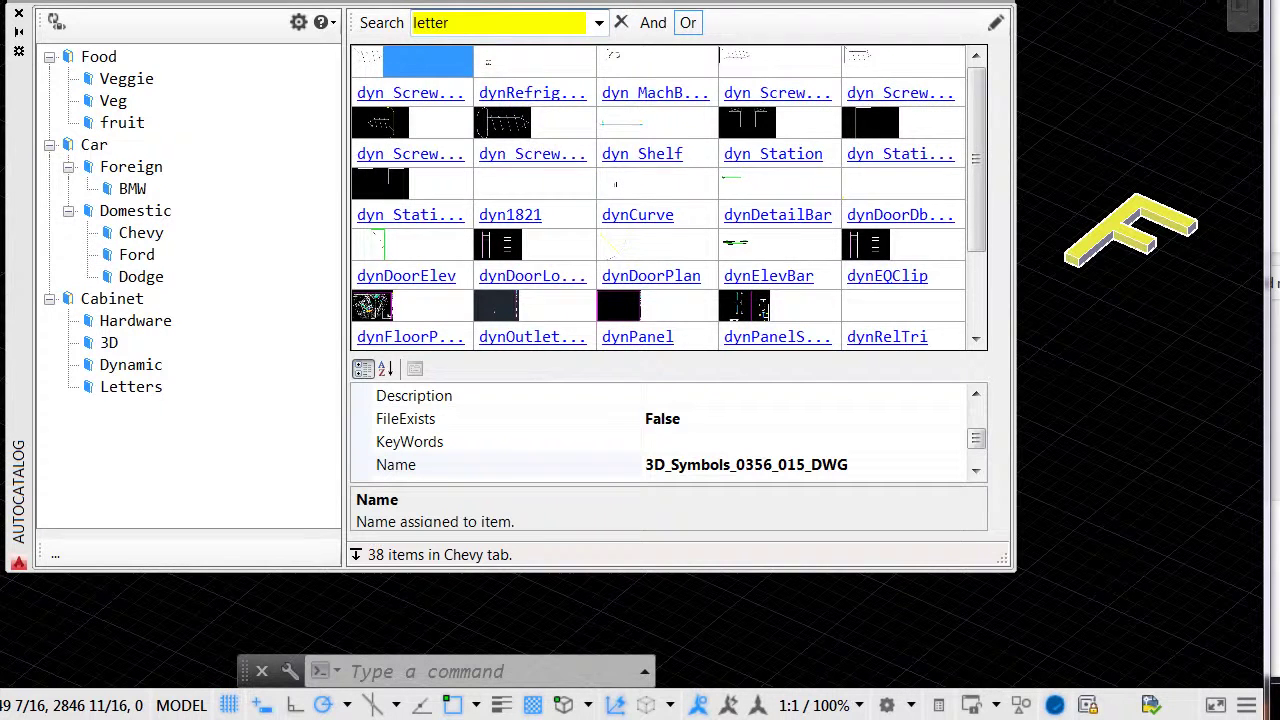
click(515, 38)
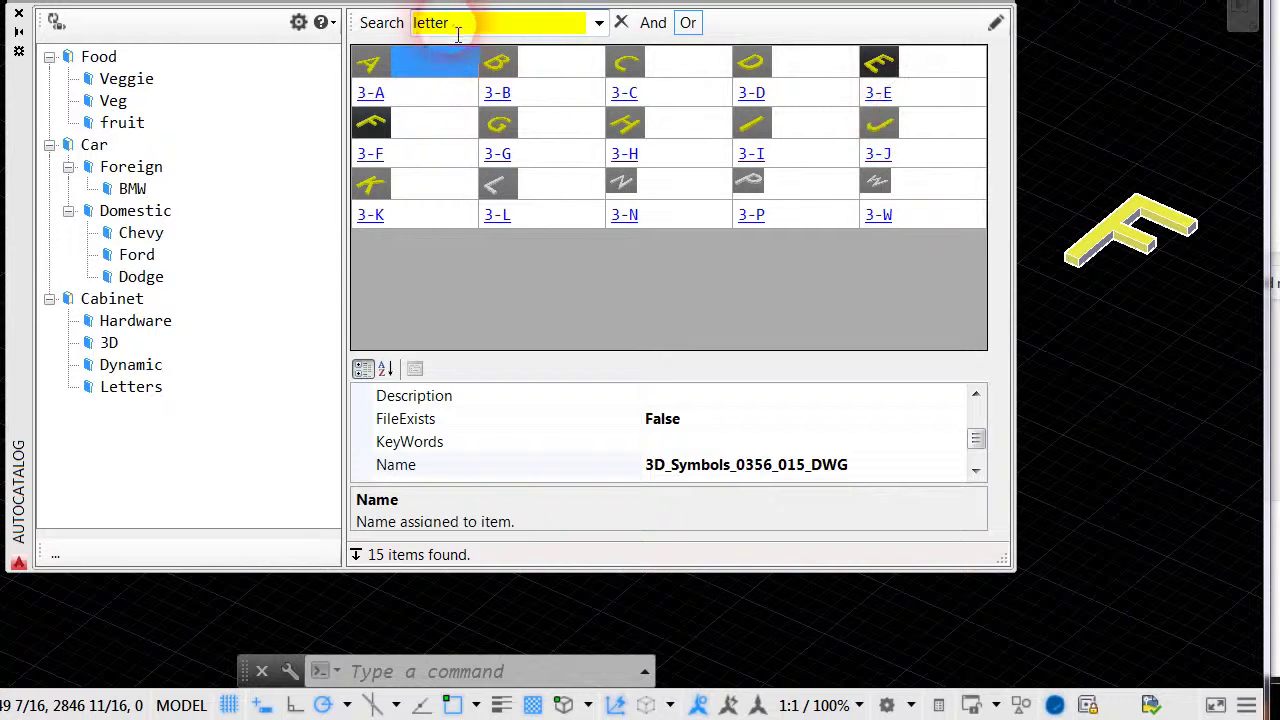
Replace the query with 'dyn' to find 33 items, then clear the search
drag(456, 27, 386, 33)
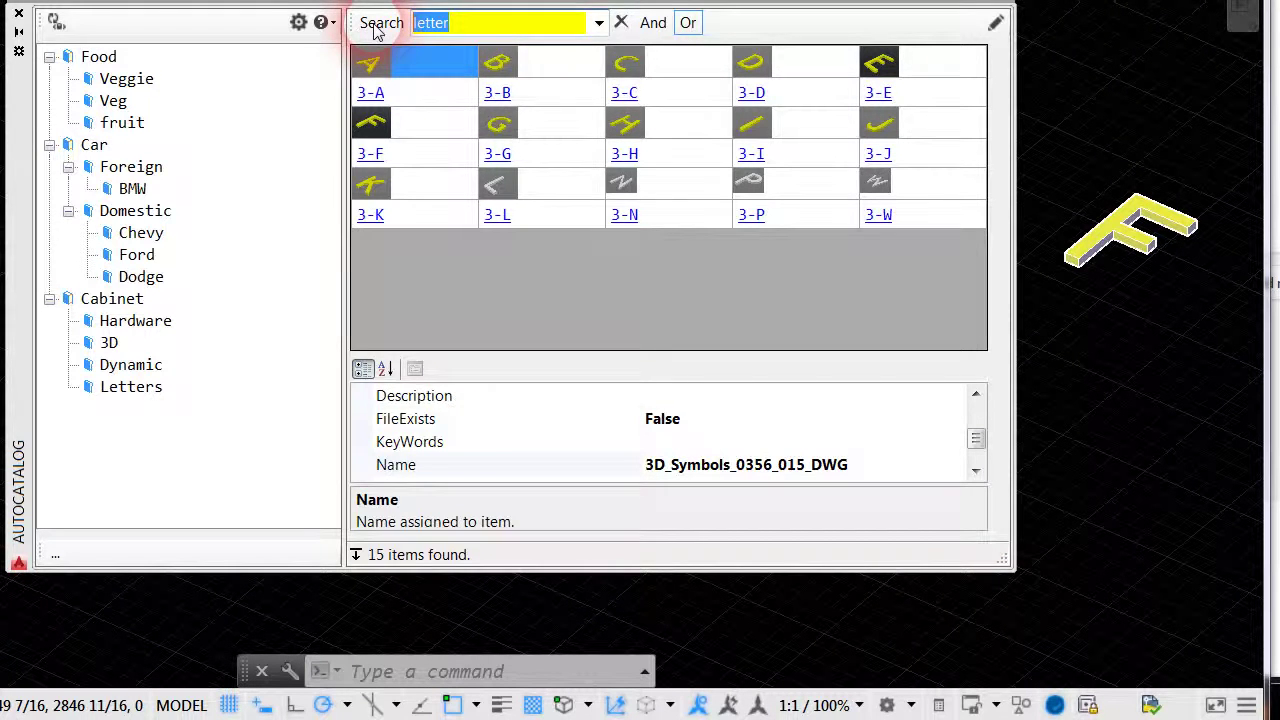
text(dyn)
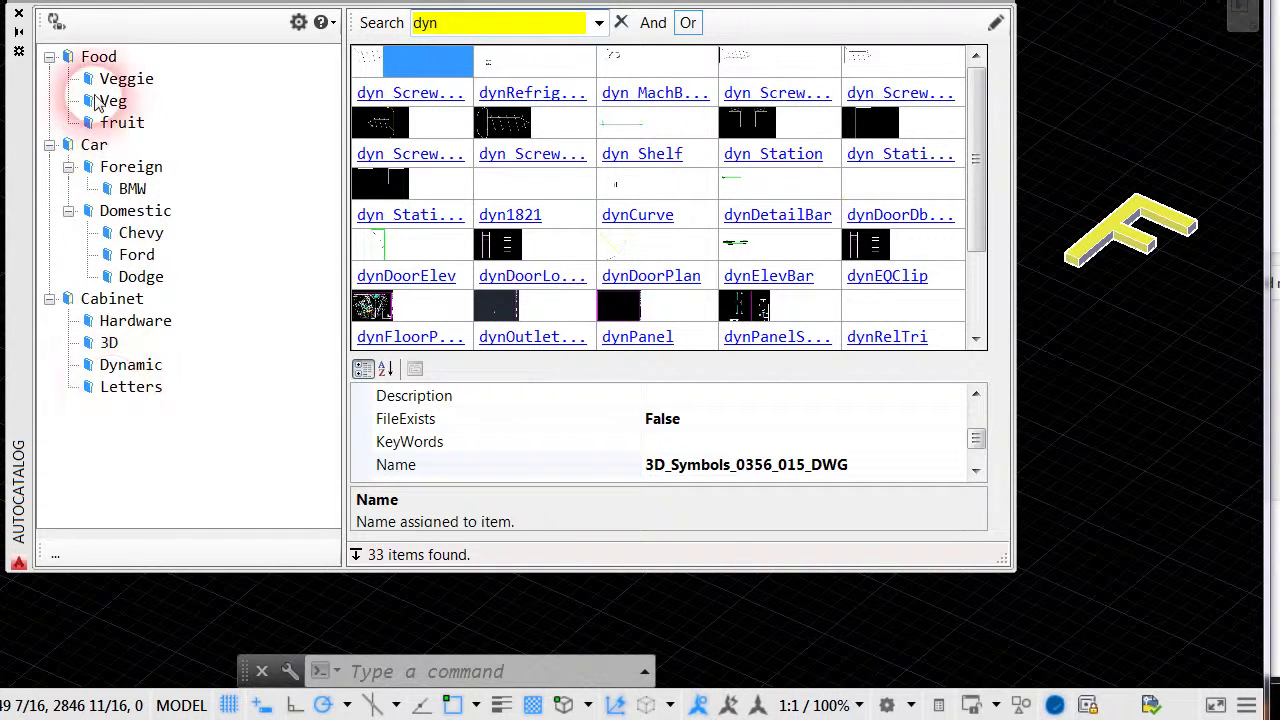
click(553, 29)
drag(553, 29, 395, 32)
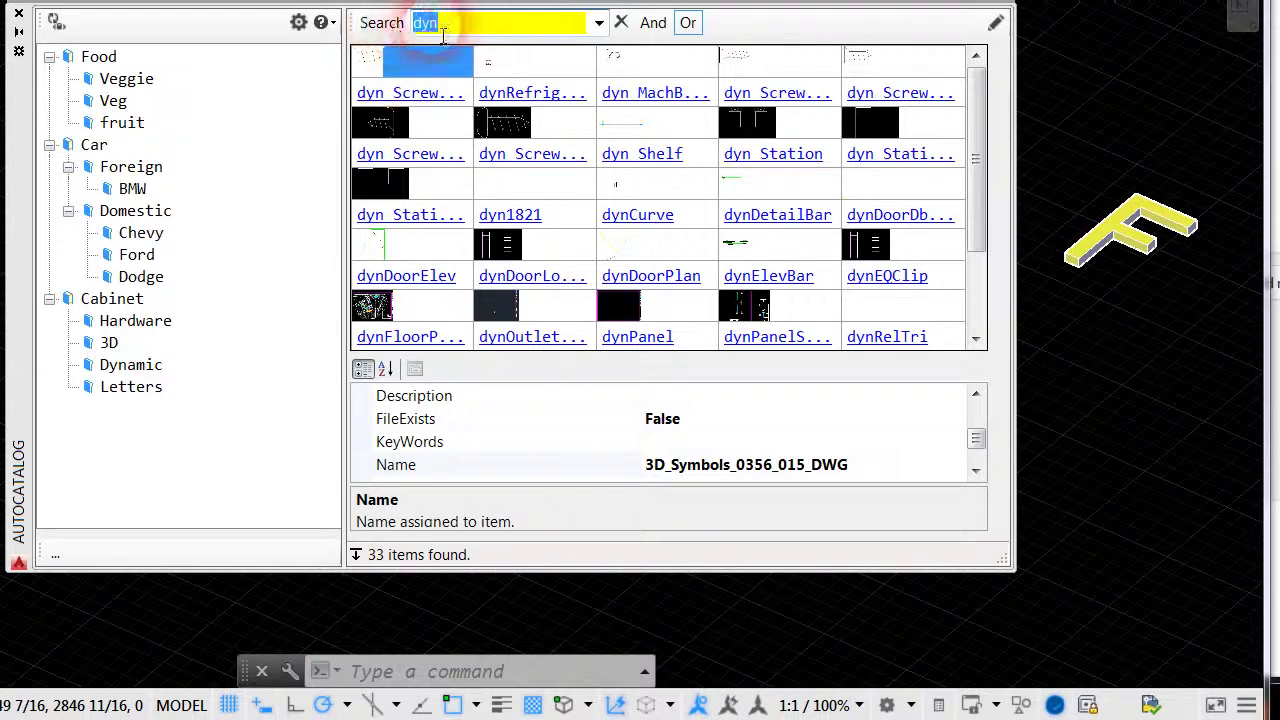
click(621, 22)
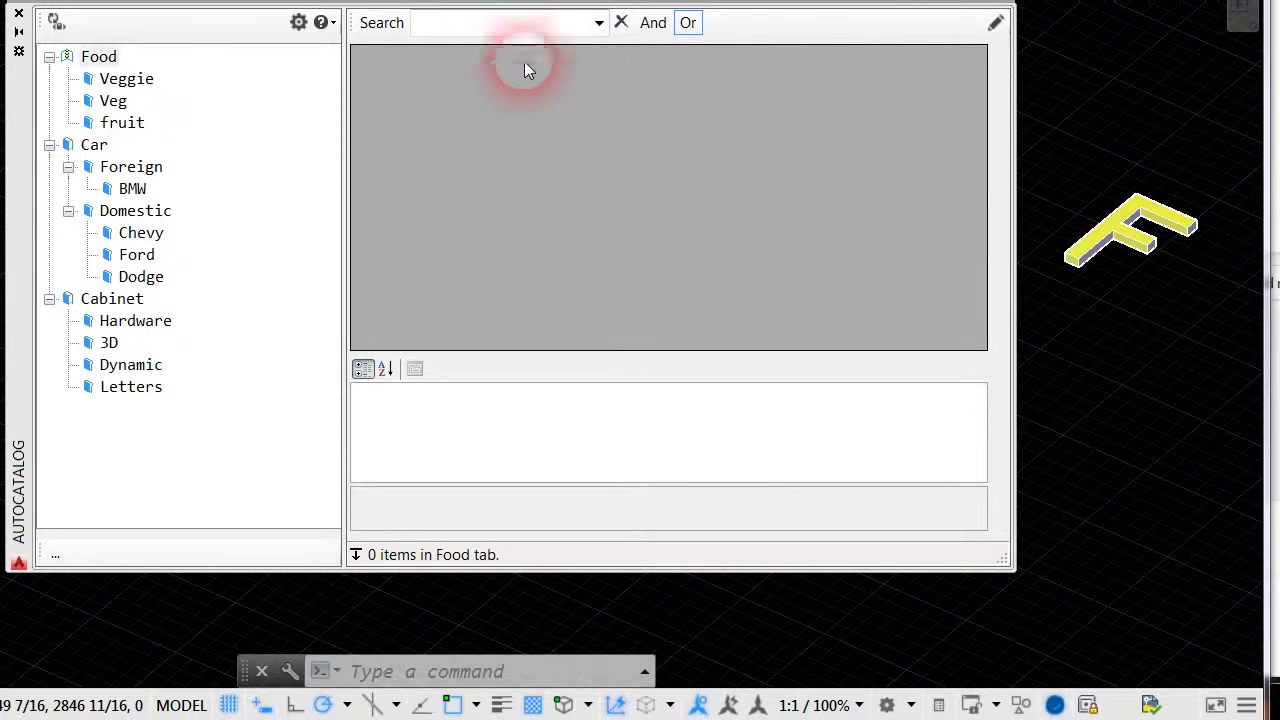
Show the Chevy items and give the first symbol the keyword 'black'
click(449, 24)
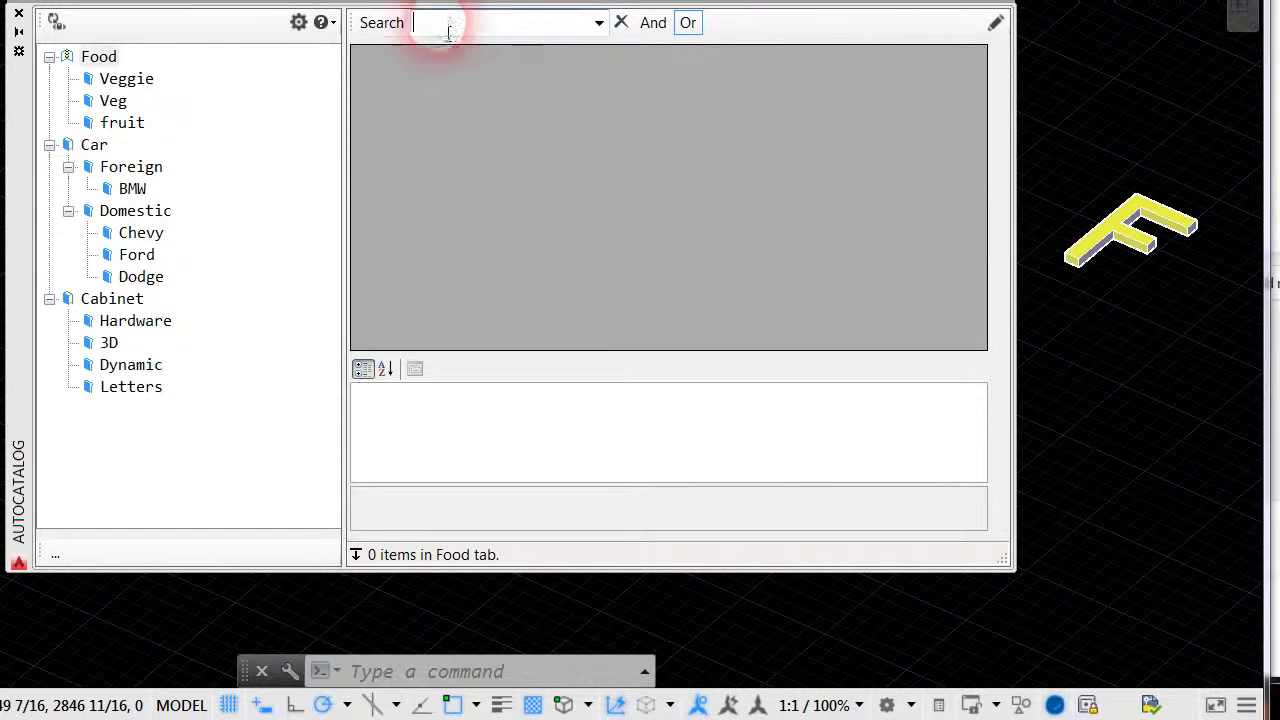
click(140, 233)
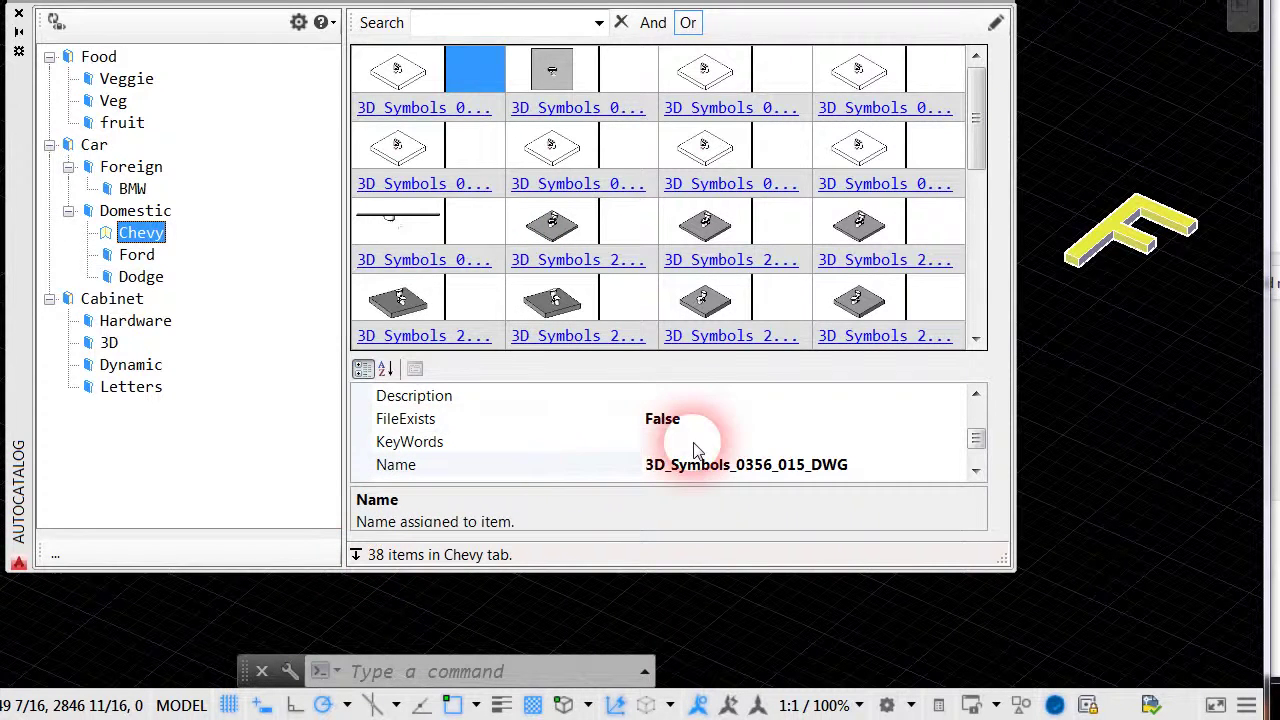
click(405, 70)
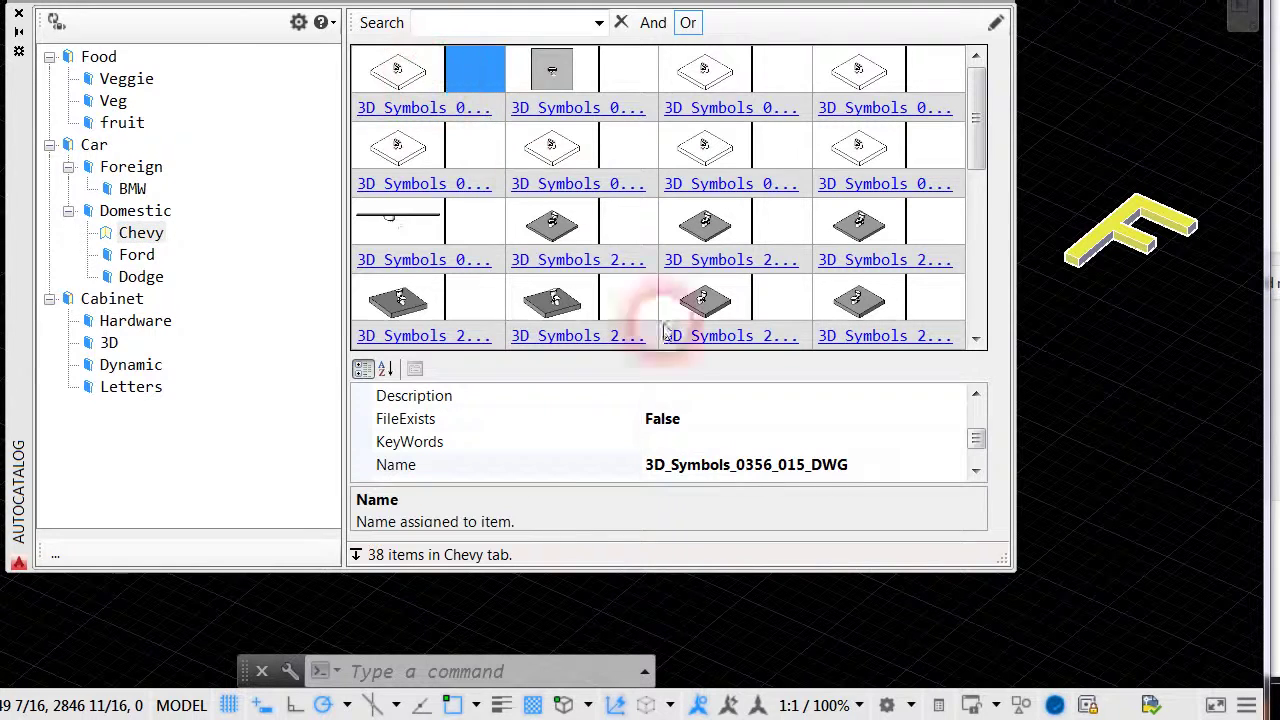
click(703, 447)
text(black)
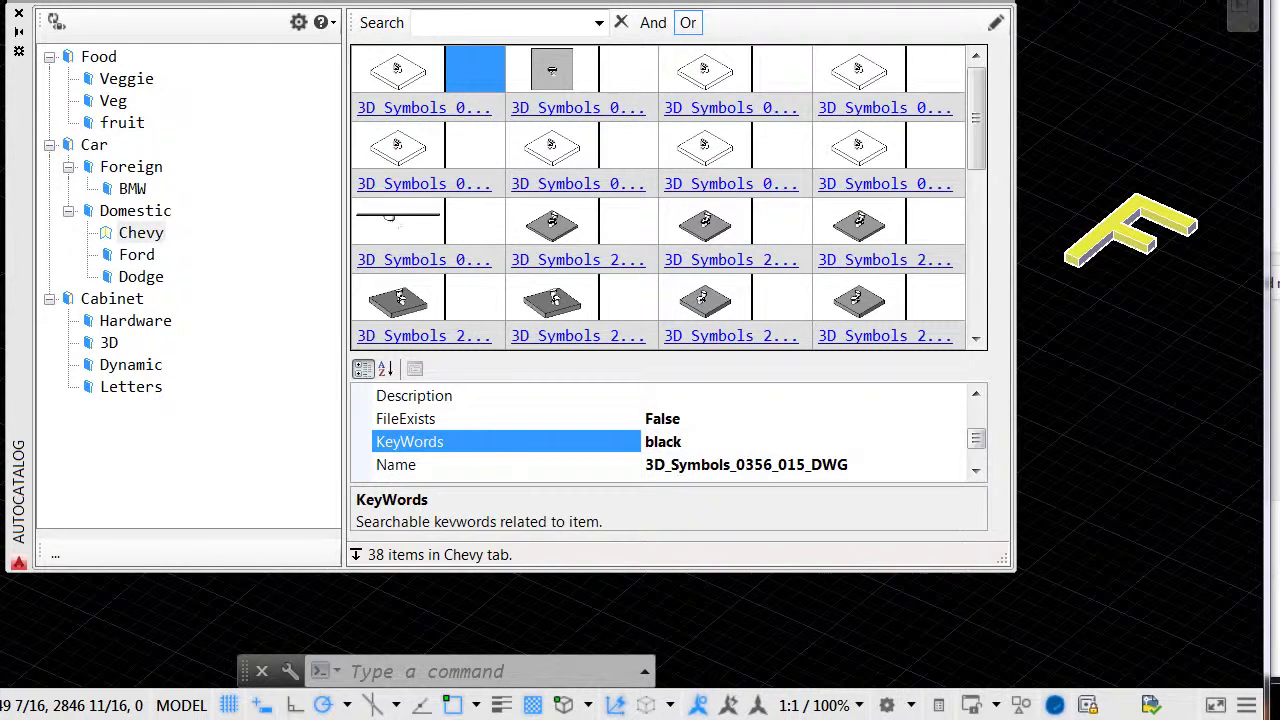
Tag 3D_Symbols_0356_028_DWG 'white, black' and 3D_Symbols_0356_041_DWG 'white', then search for 'white'
click(543, 60)
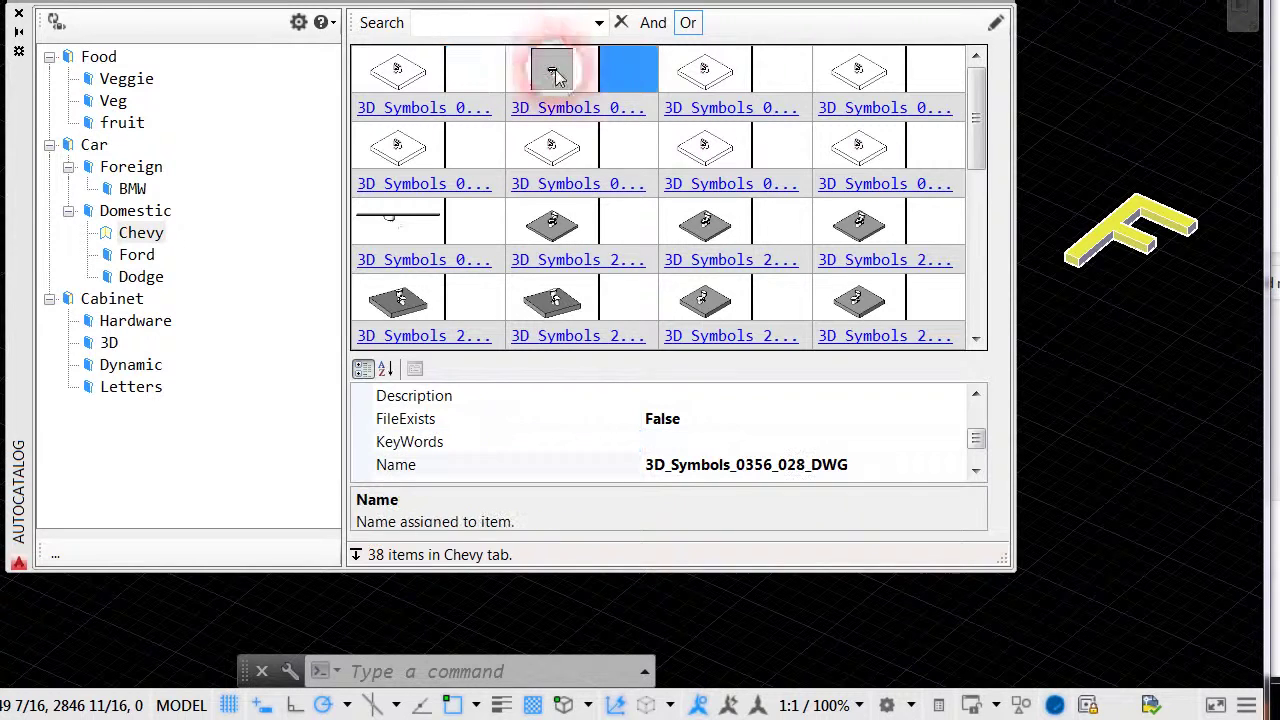
click(660, 441)
text(white, black)
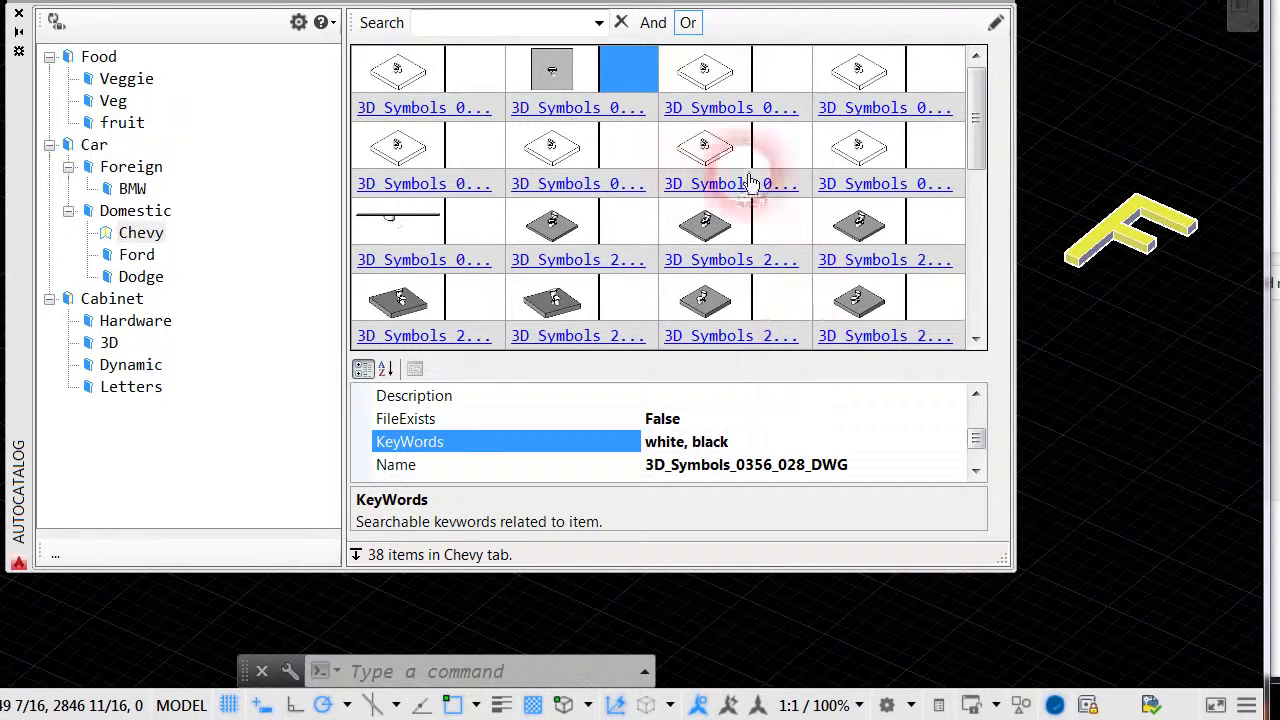
click(712, 66)
click(743, 447)
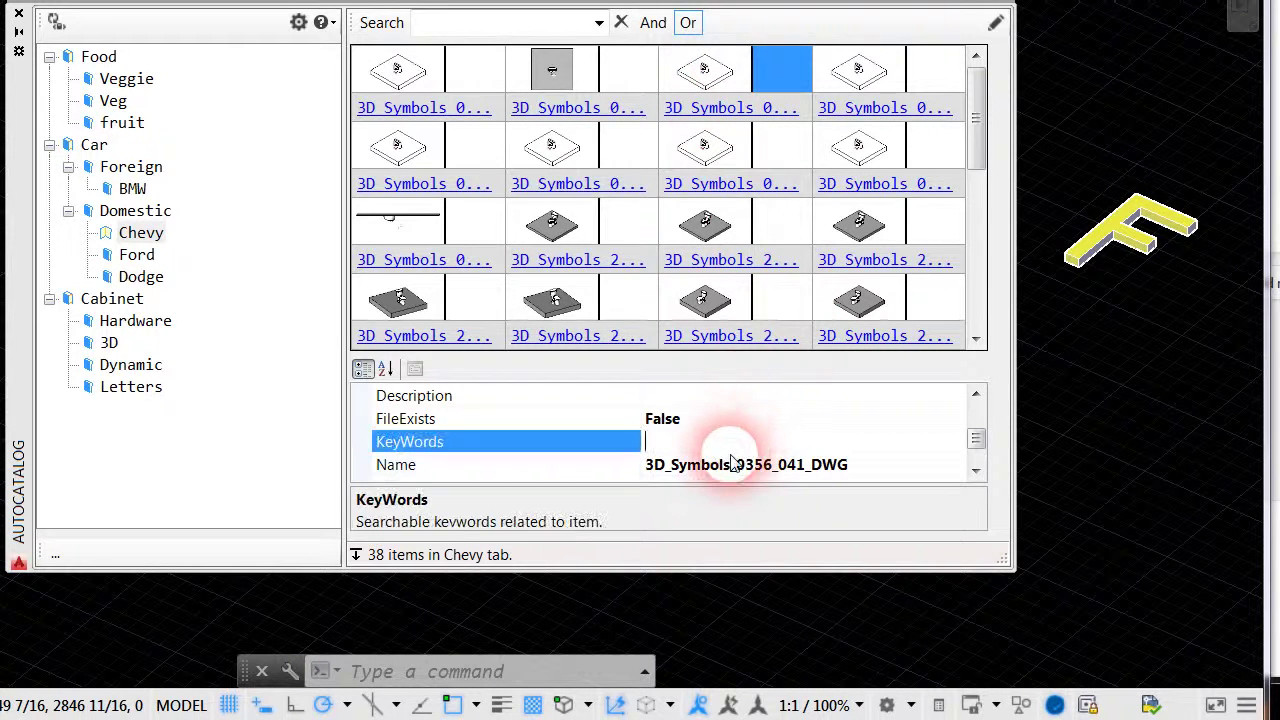
text(white)
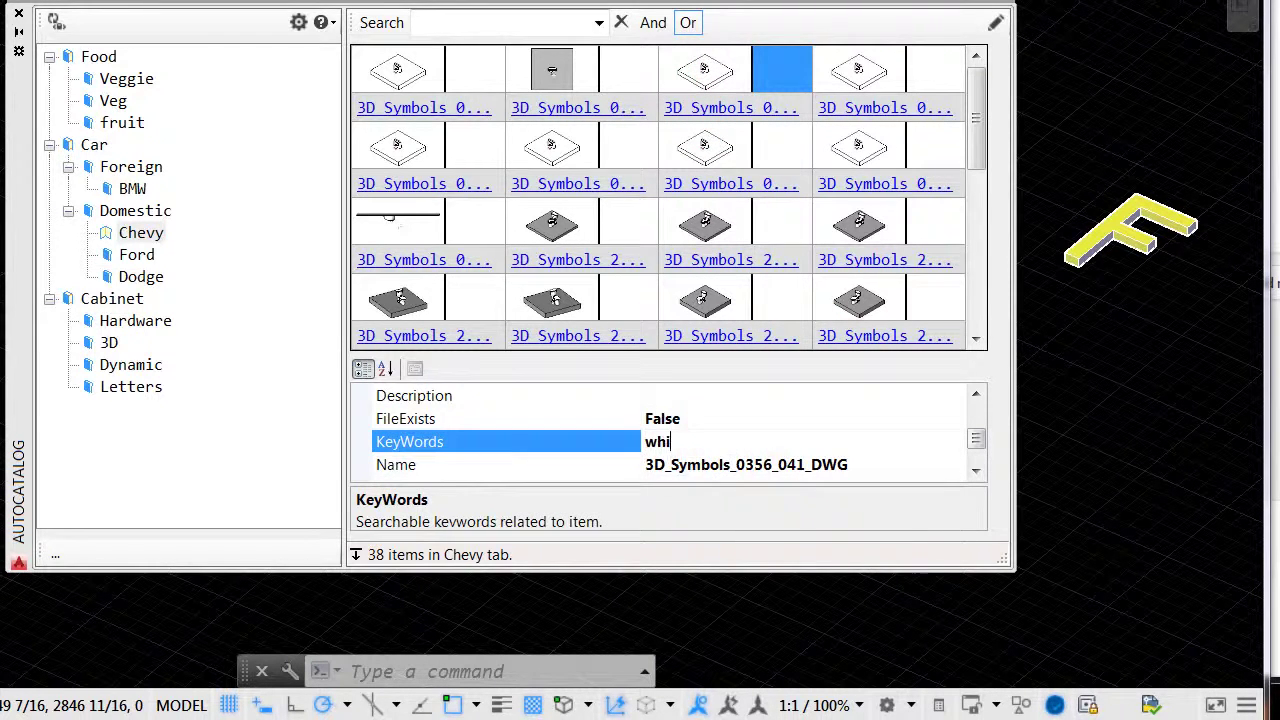
click(624, 174)
click(505, 30)
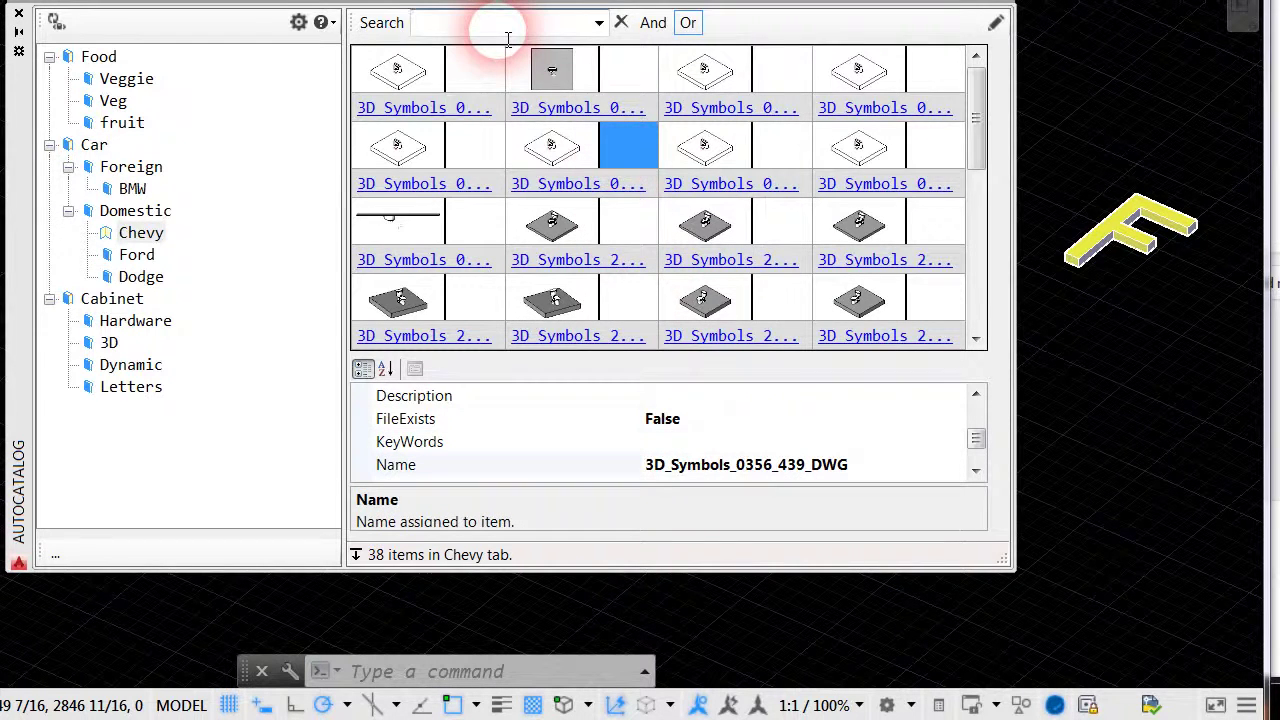
text(white)
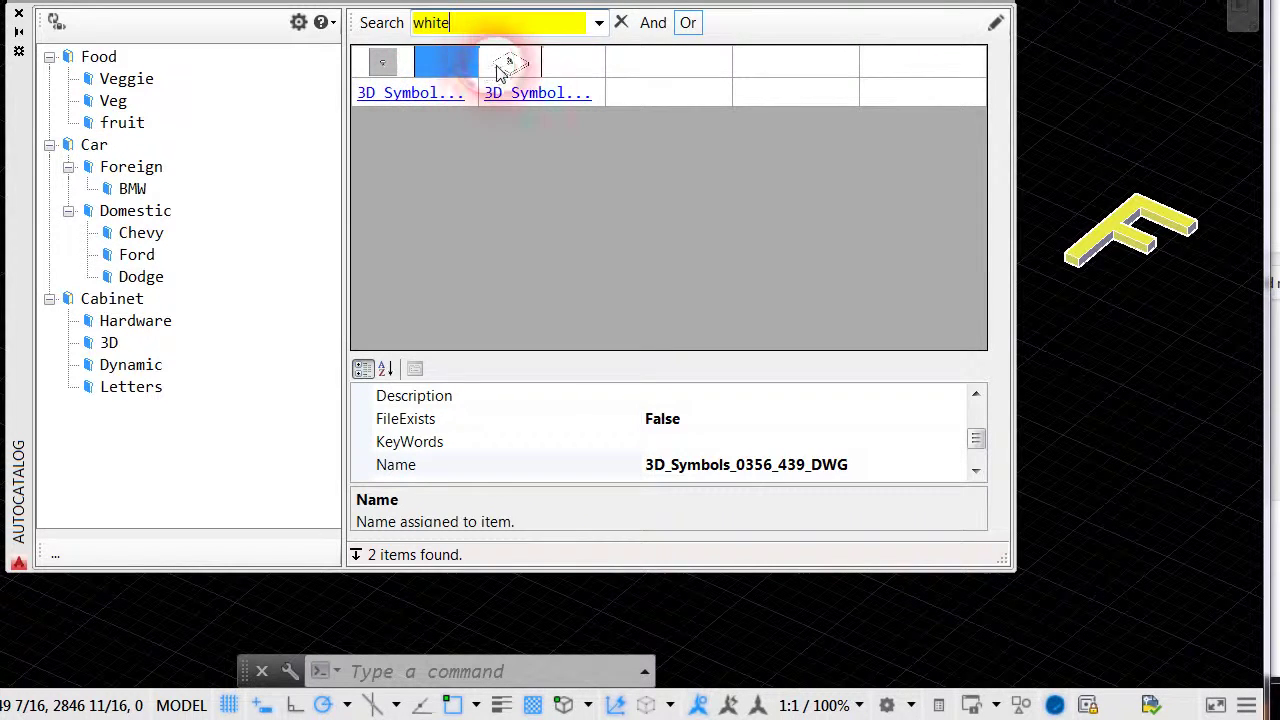
Review the 'white' results and extend the search to 'white black'
click(505, 67)
click(435, 66)
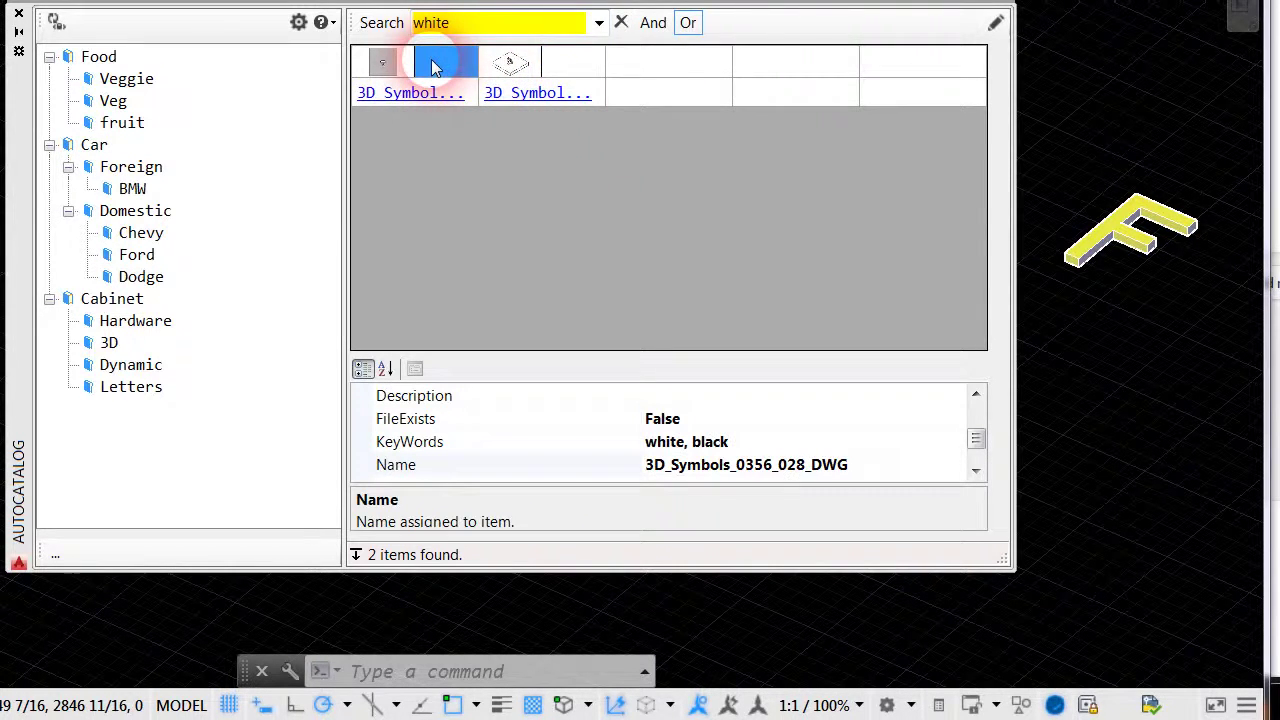
click(498, 32)
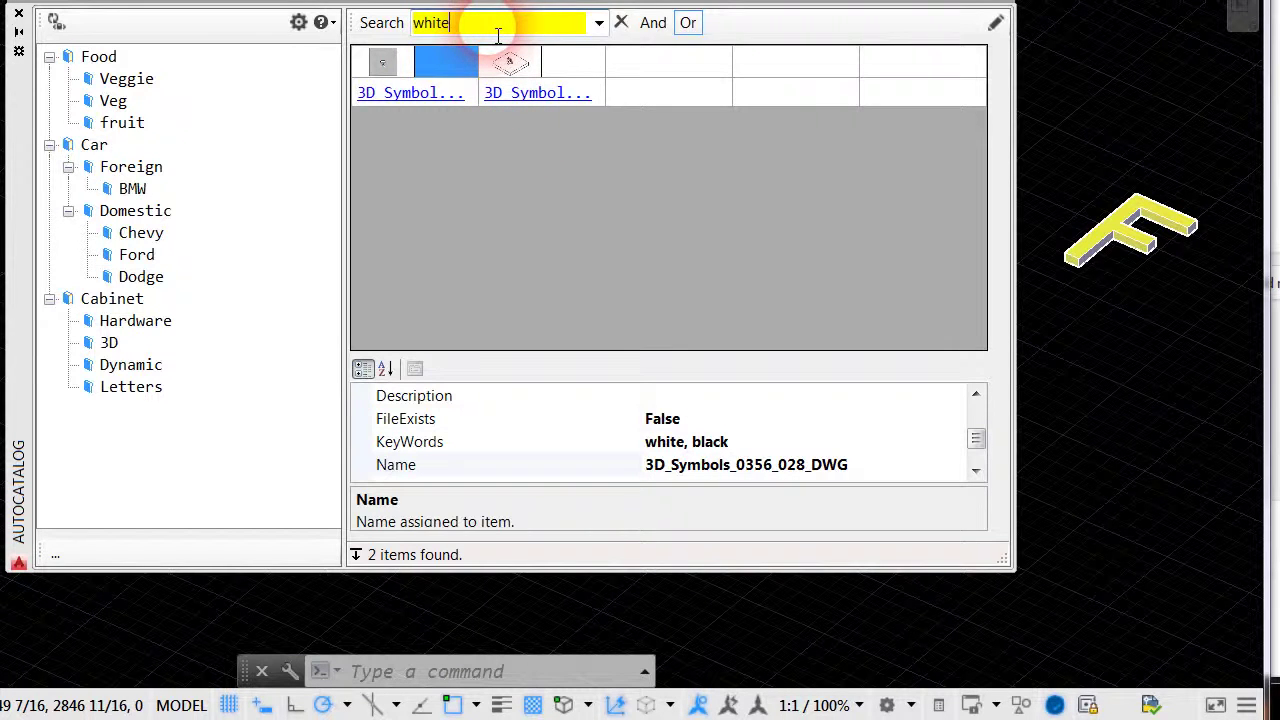
text(black)
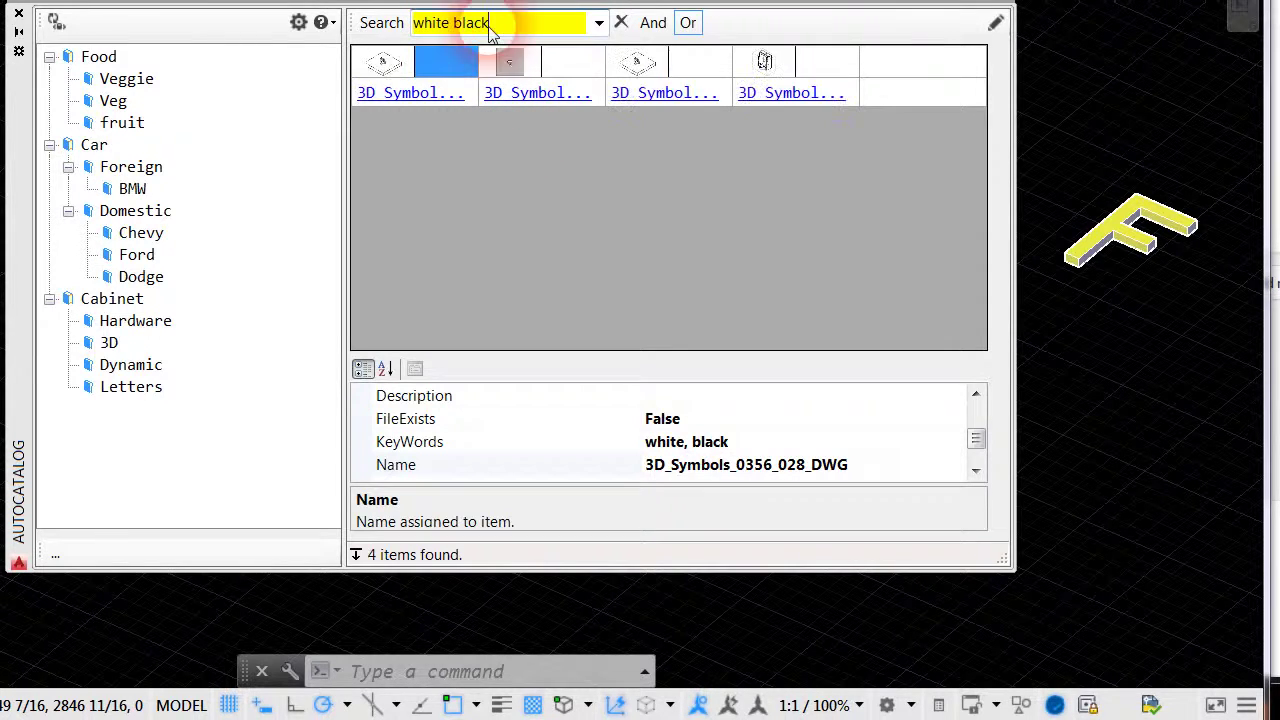
click(537, 190)
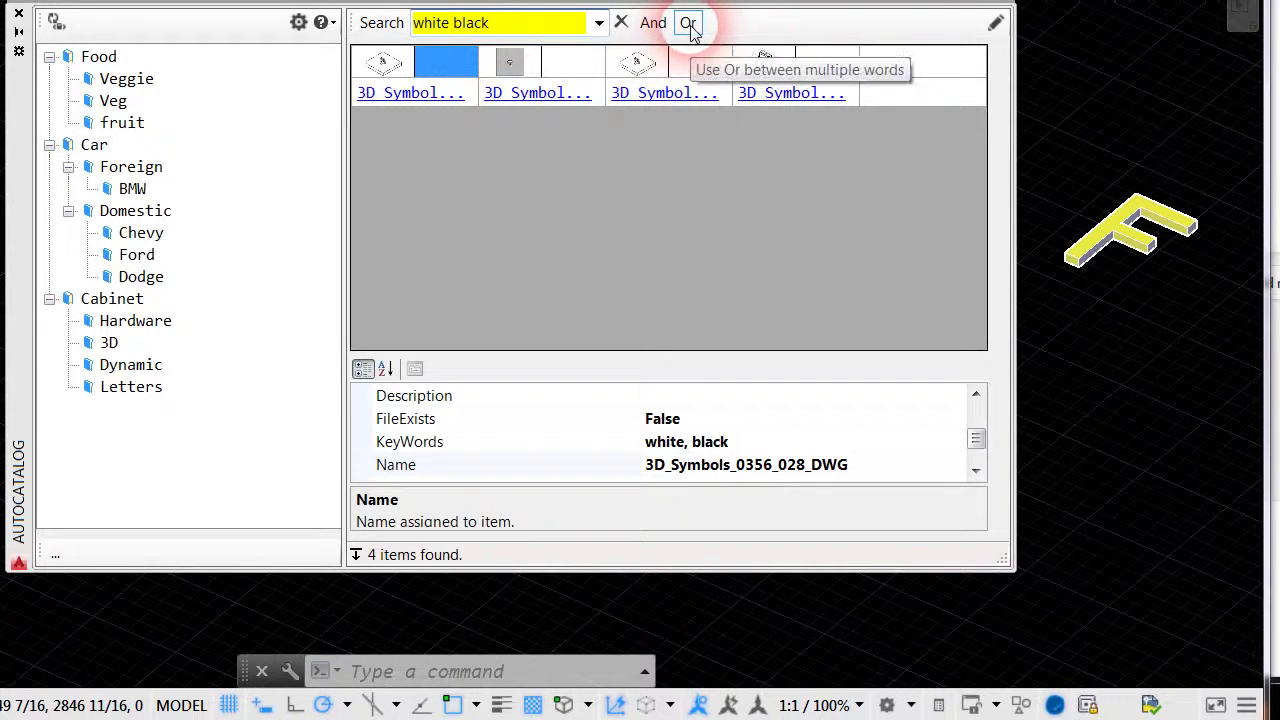
Require all search words so 'white black' narrows to one match
click(427, 100)
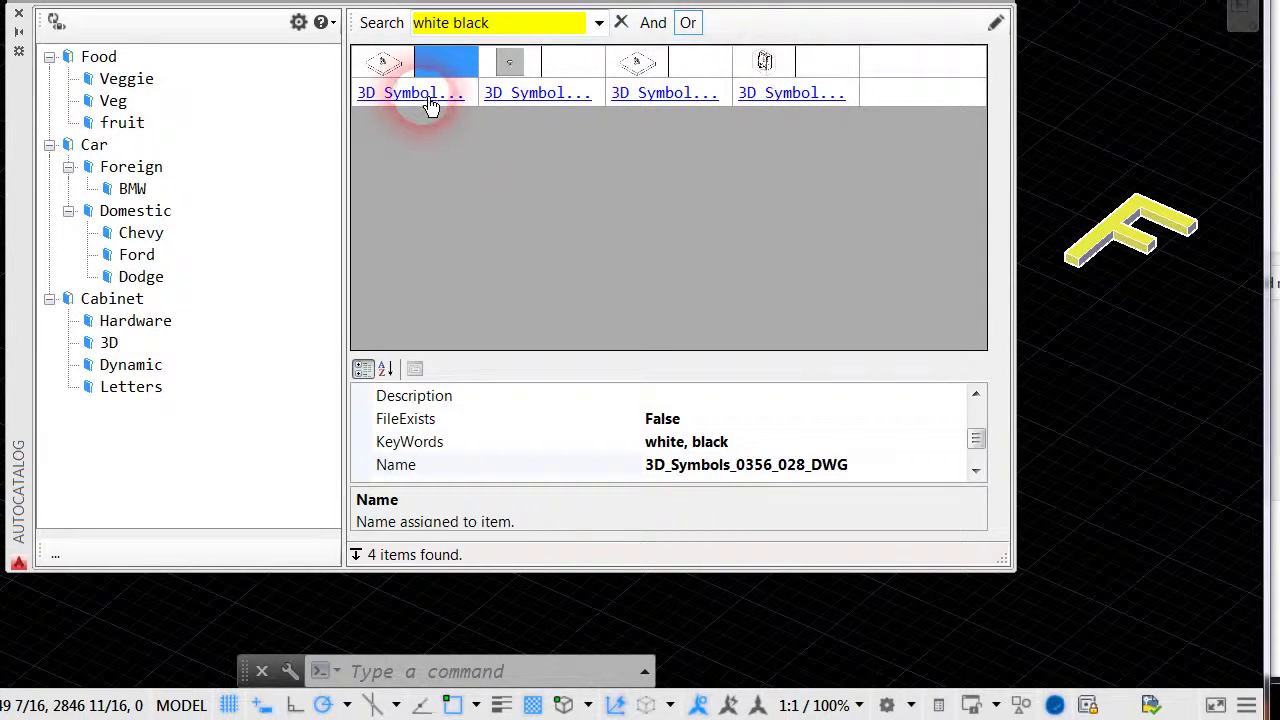
click(450, 30)
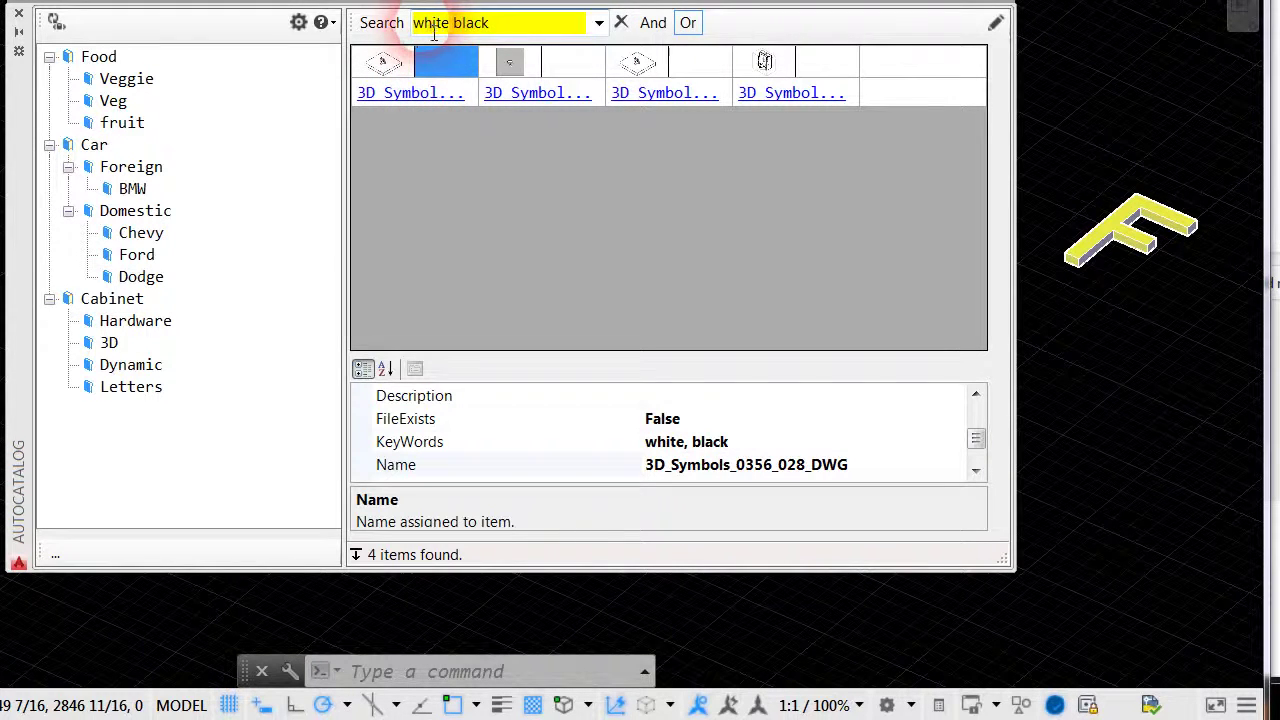
click(653, 25)
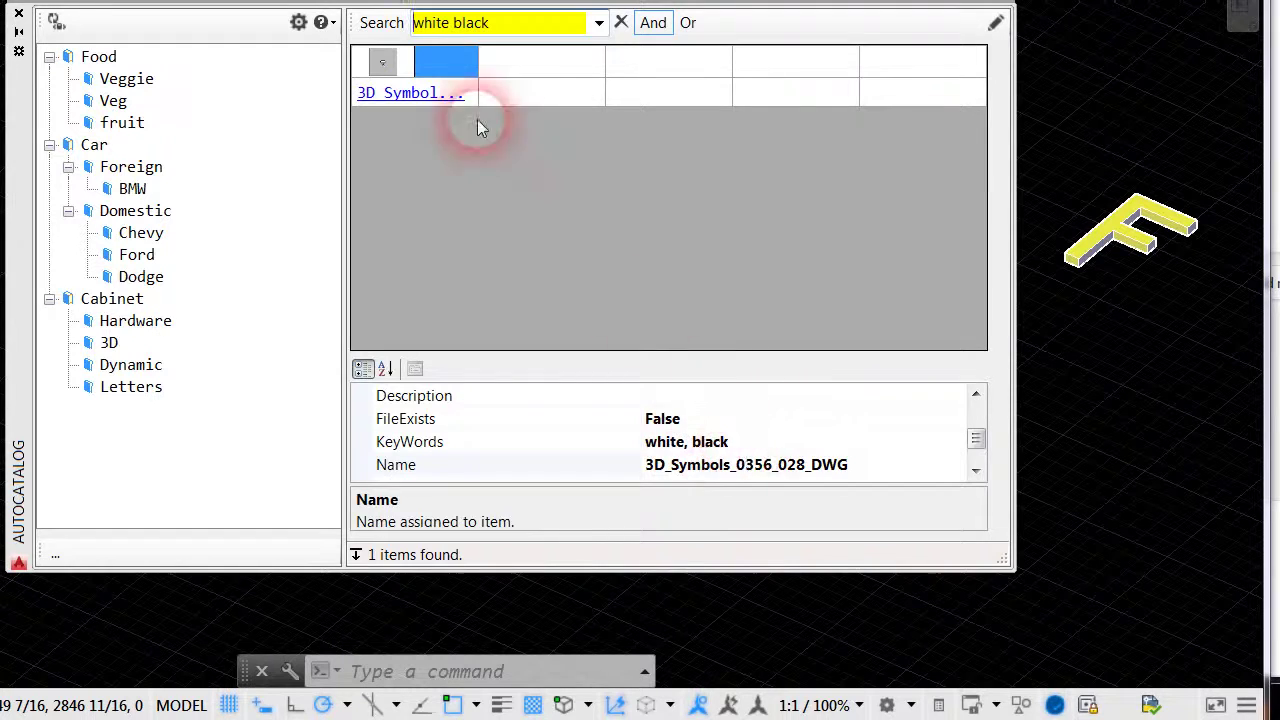
Clear the search, hide the item properties pane, and open the Items Keyword Editor
click(536, 66)
click(621, 25)
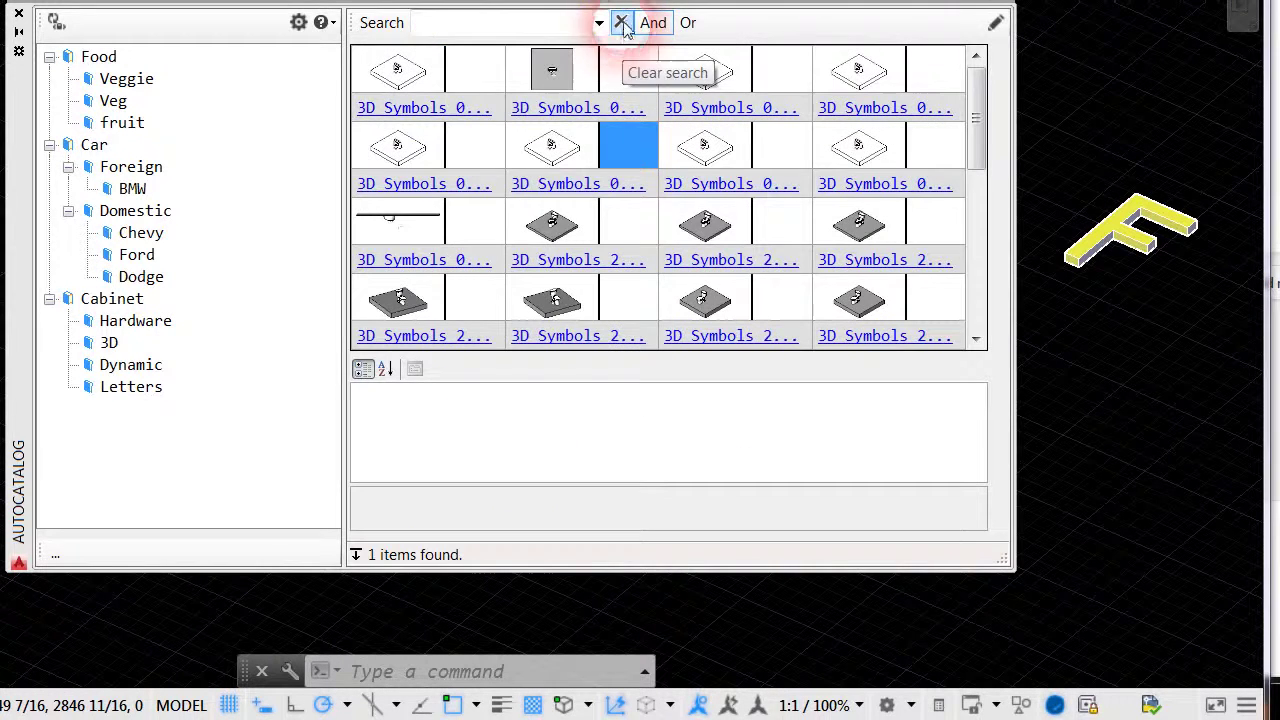
click(355, 553)
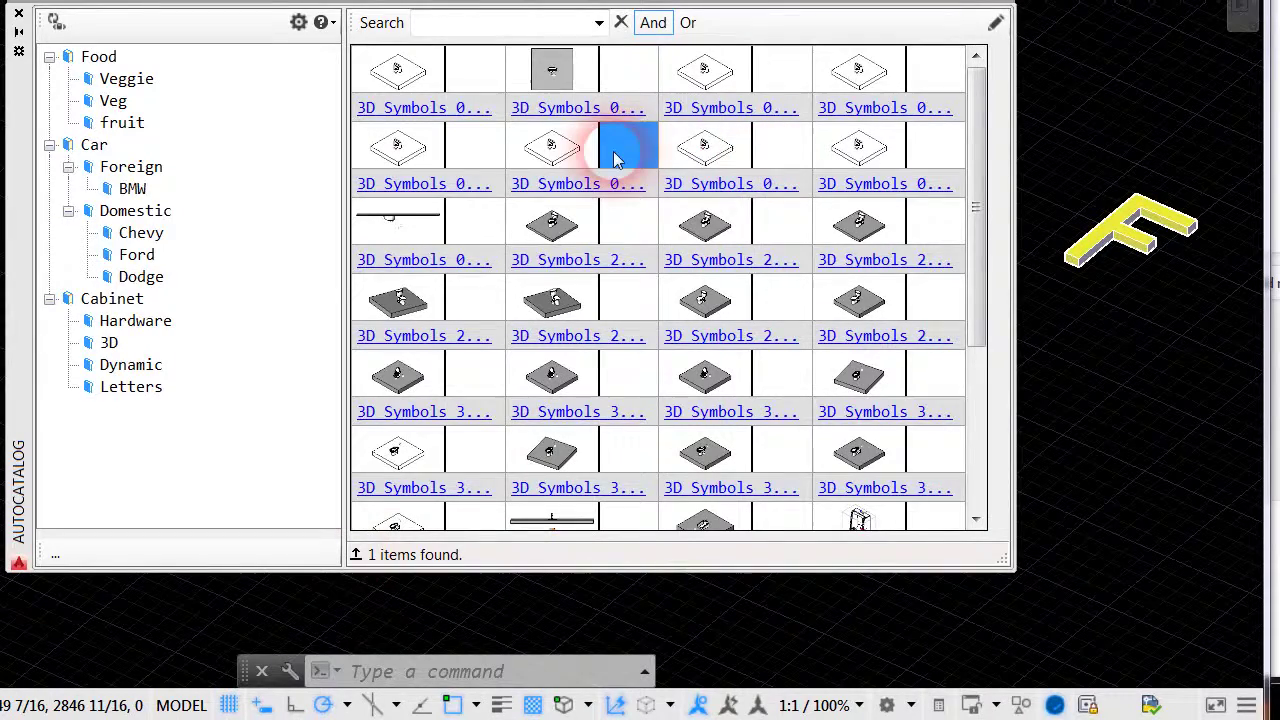
click(995, 26)
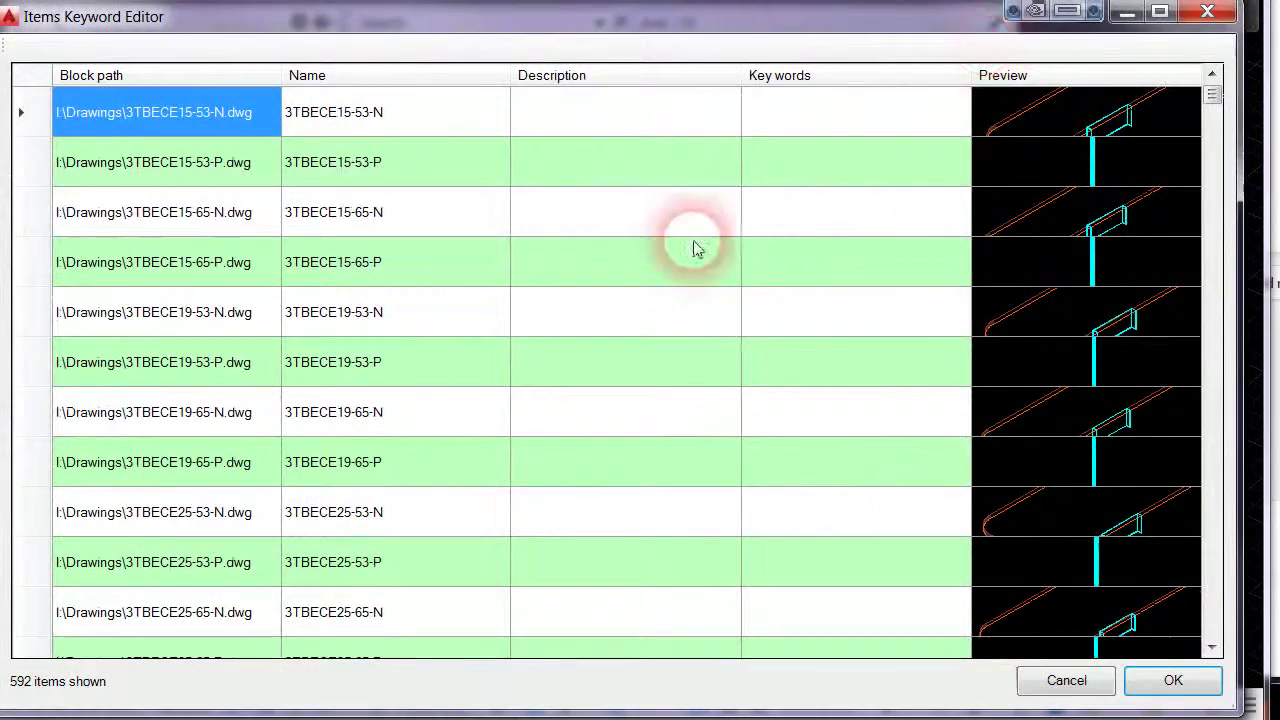
Enter keyword 'Black' for 3TBECE15-53-P and 'black' for the next block
click(757, 128)
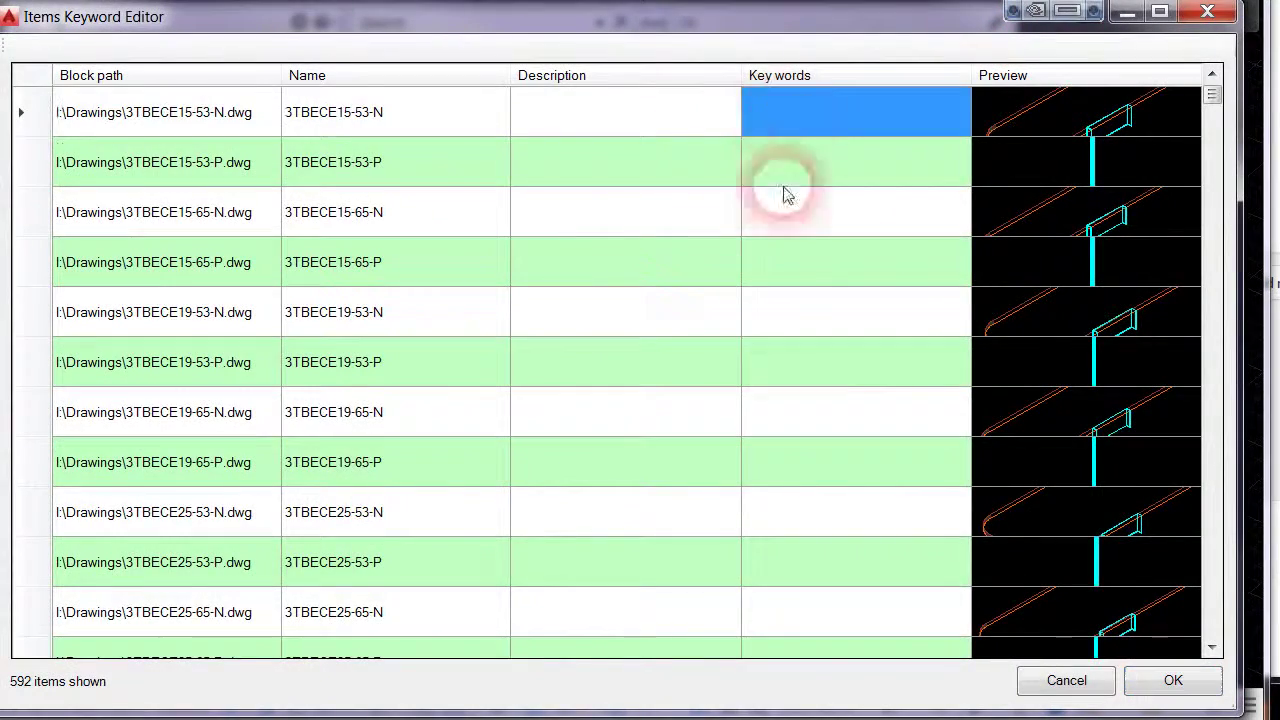
scroll(782, 270, down, 10)
scroll(787, 291, down, 4)
scroll(787, 291, up, 3)
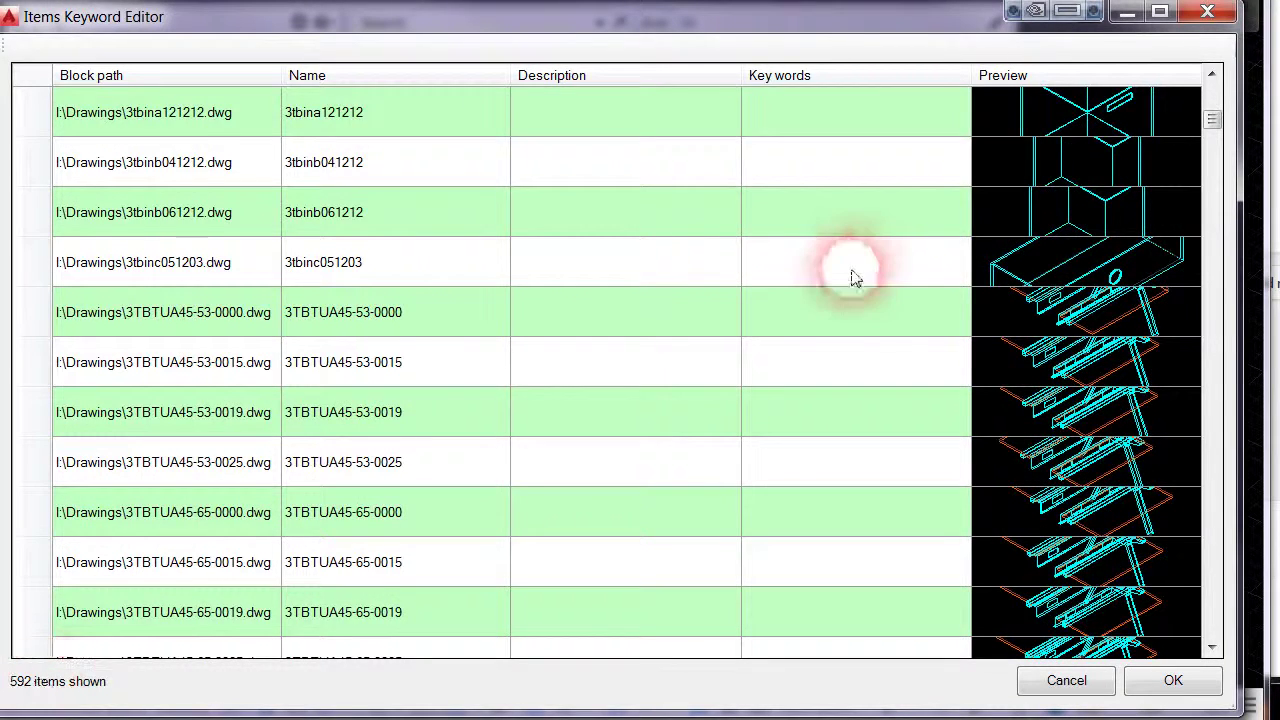
scroll(831, 291, up, 5)
scroll(836, 292, up, 2)
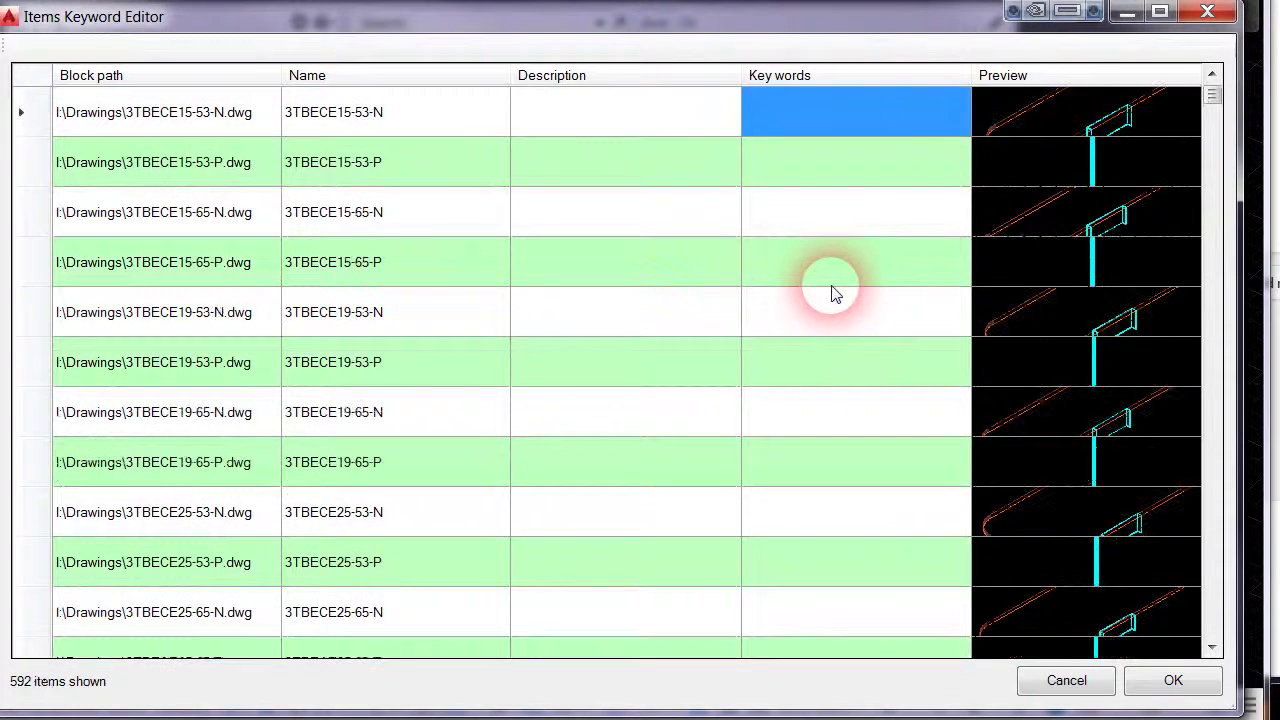
click(800, 162)
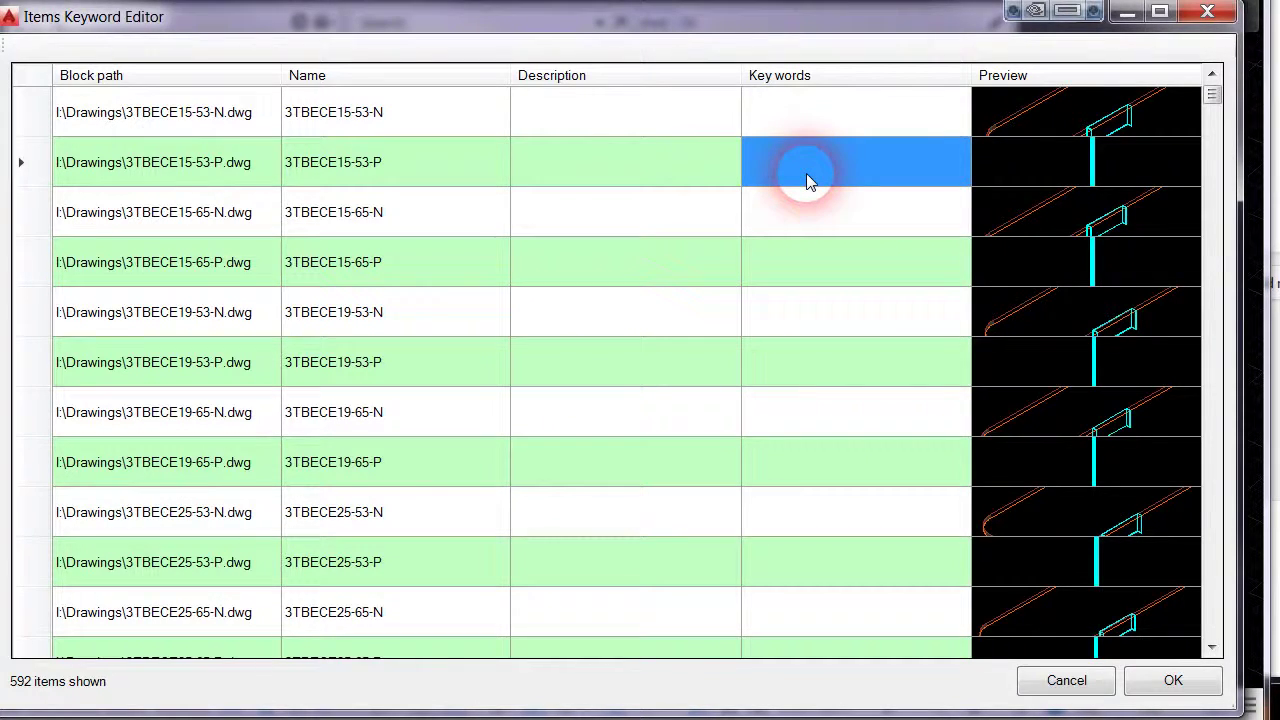
text(Black)
key(Return)
text(black)
key(Return)
Enter 'white', then 'white, black' for 3TBECE19-53-N and 'black, white' for 3TBECE19-53-P
text(white)
key(Return)
text(whit)
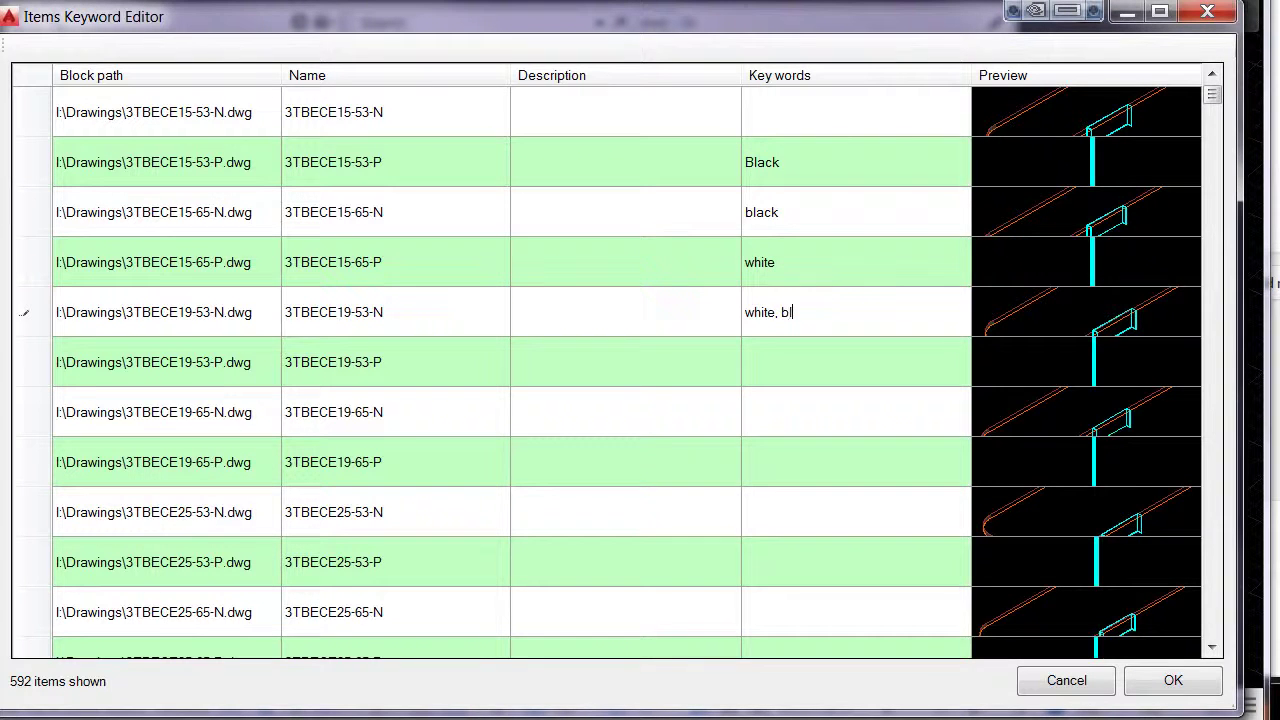
key(Return)
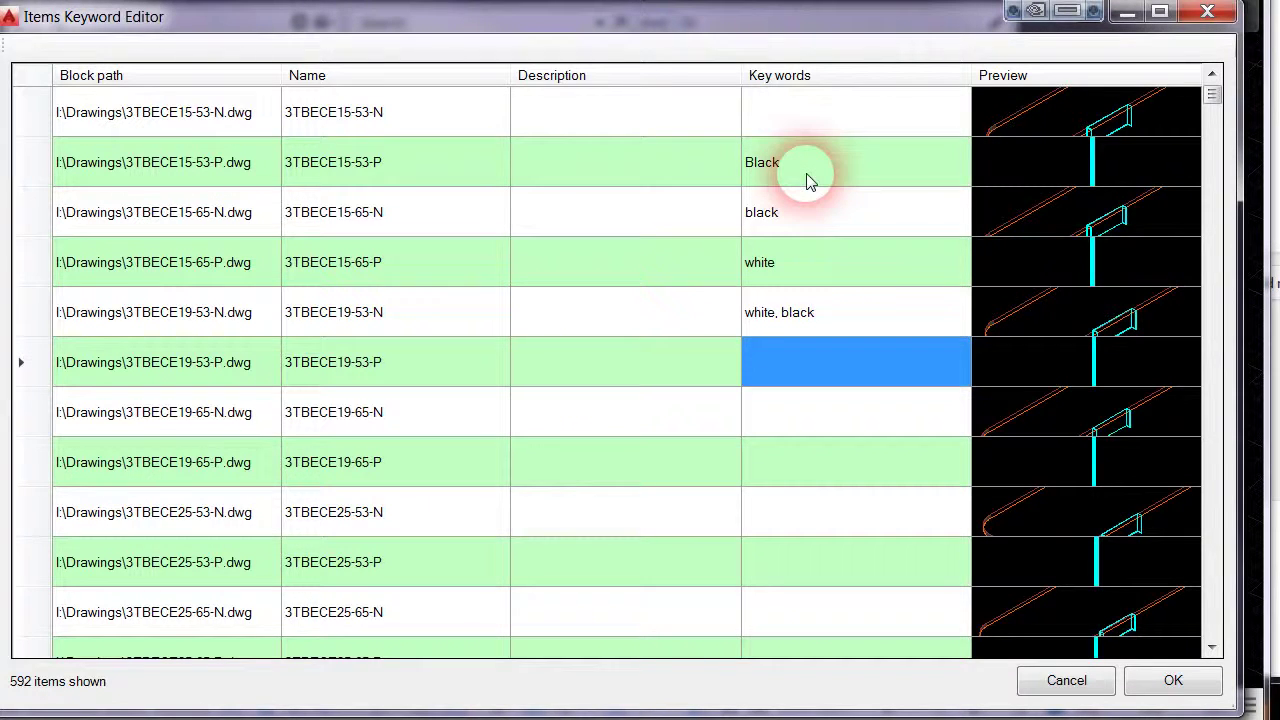
text(black, white)
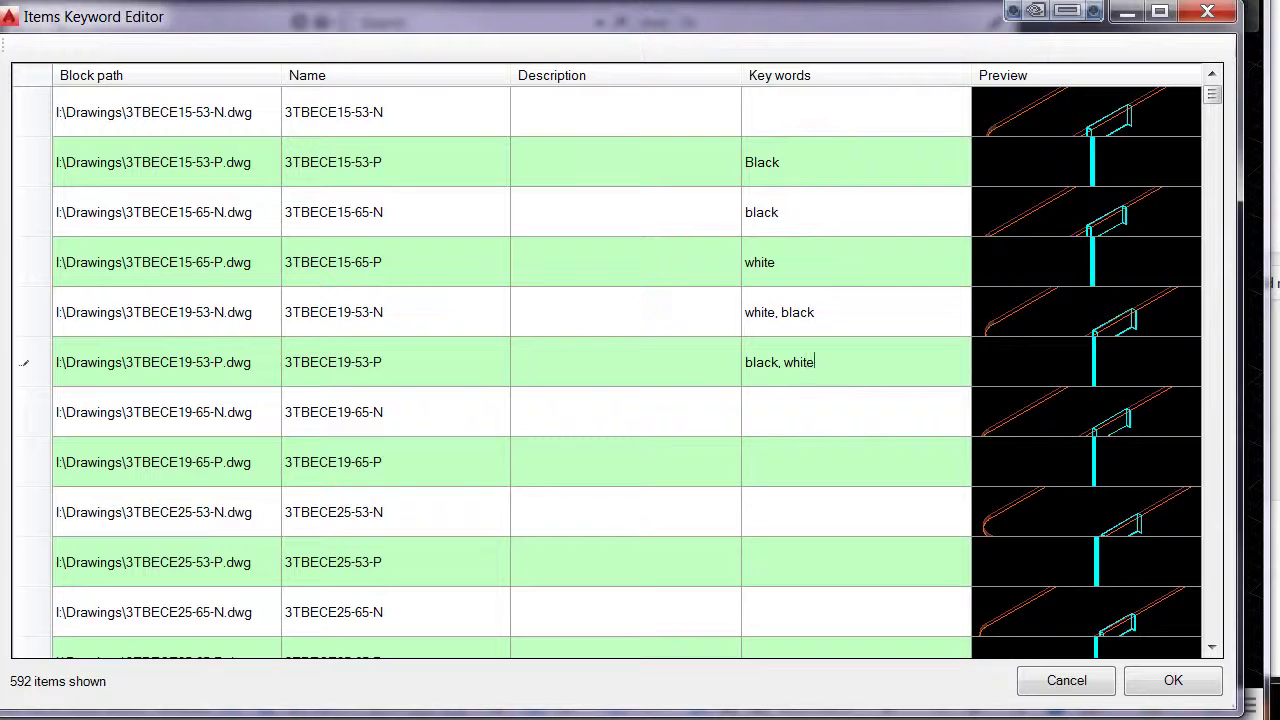
key(Return)
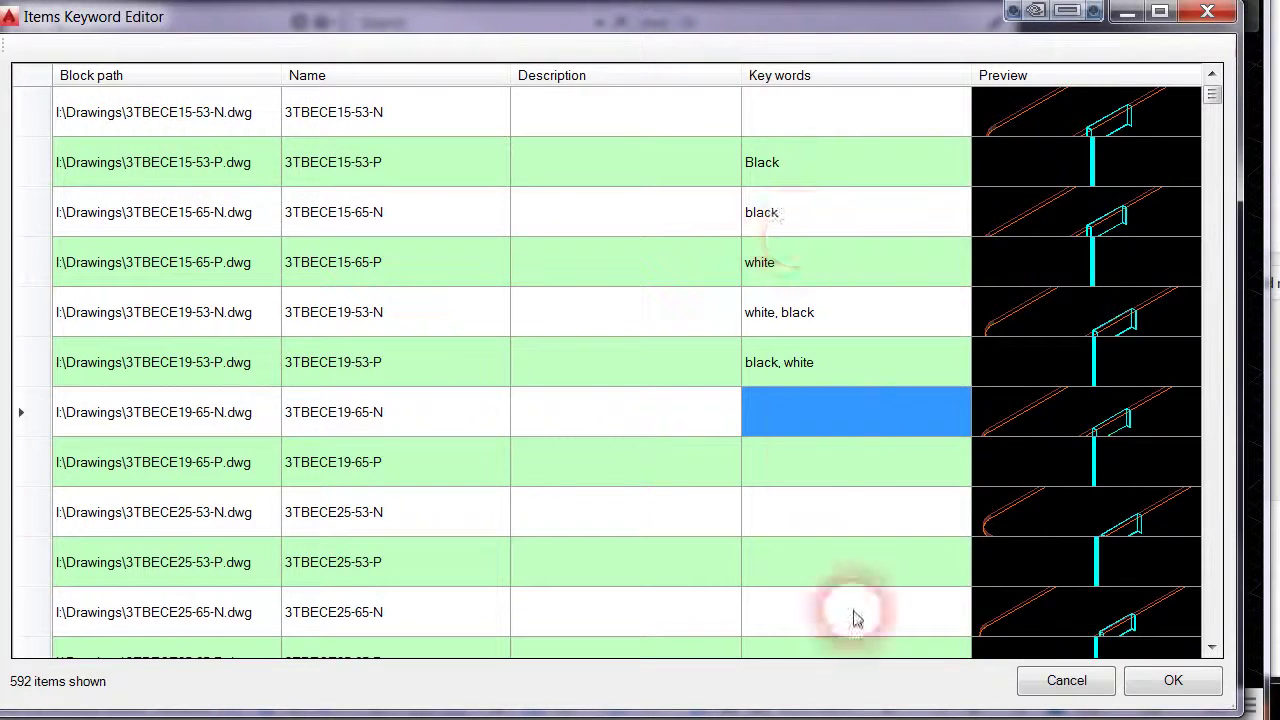
Save the new keywords and search the catalog for 'black white'
click(1163, 684)
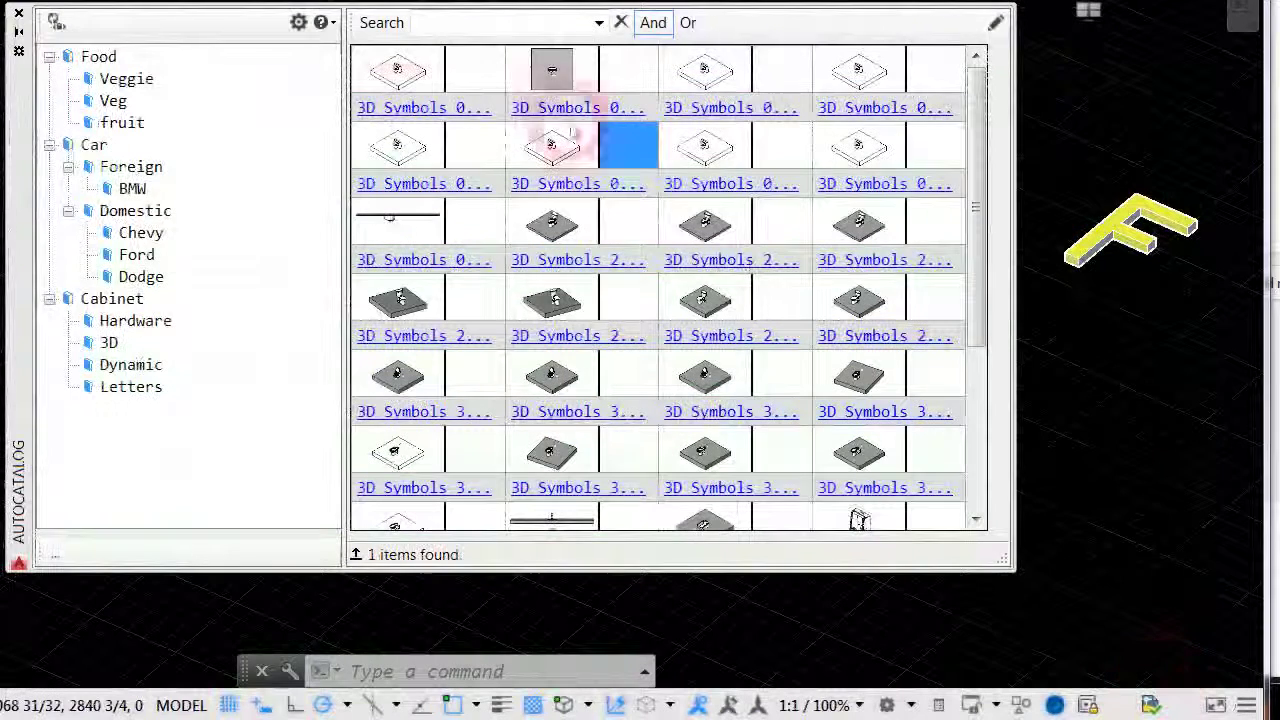
click(441, 36)
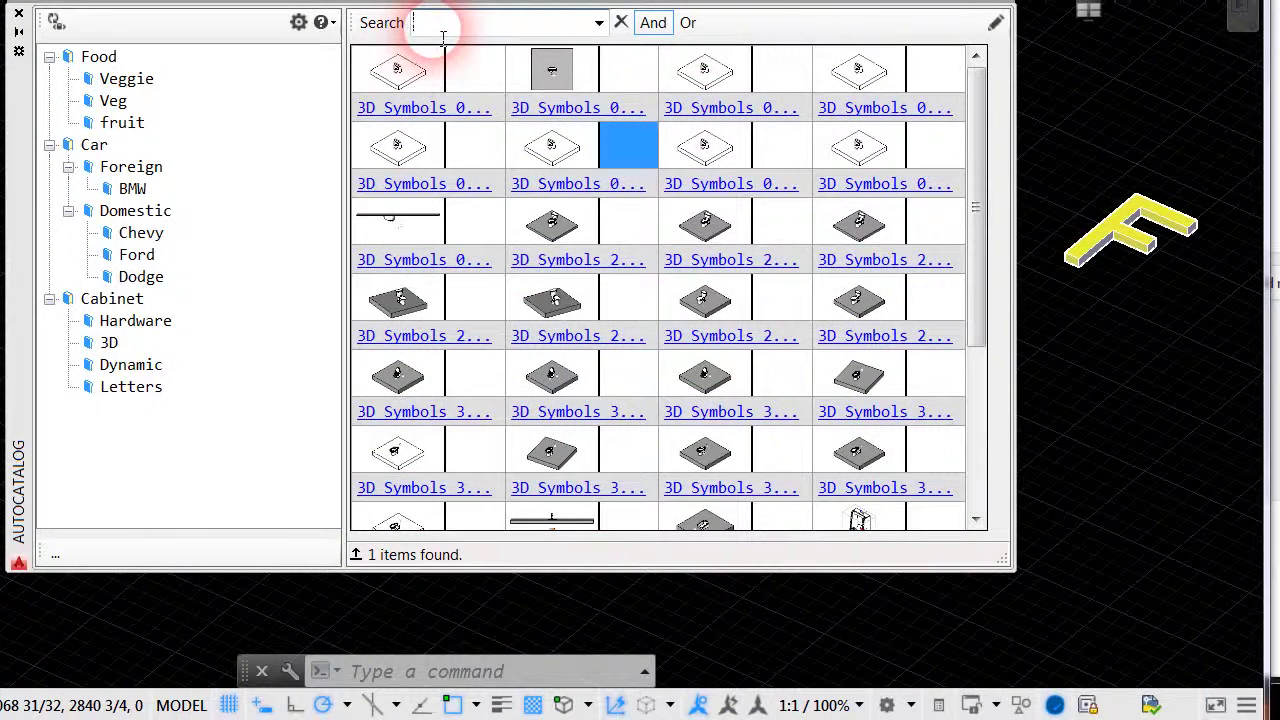
text(black)
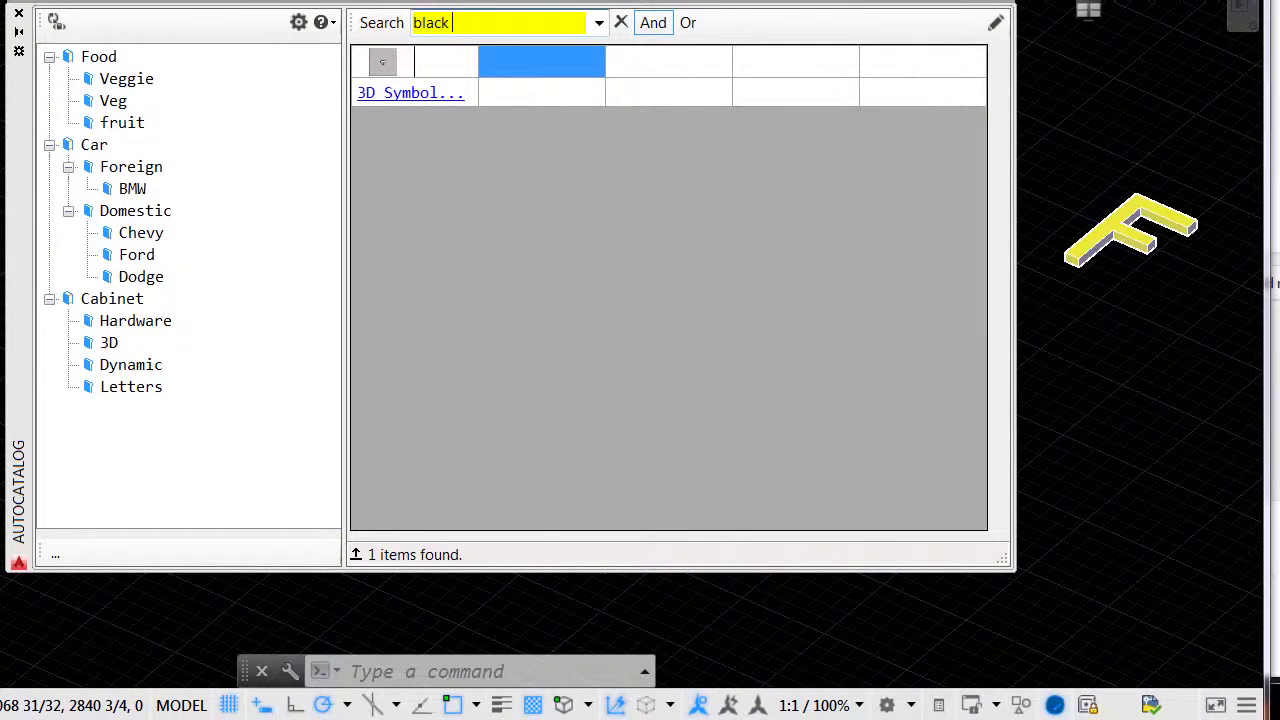
text( white)
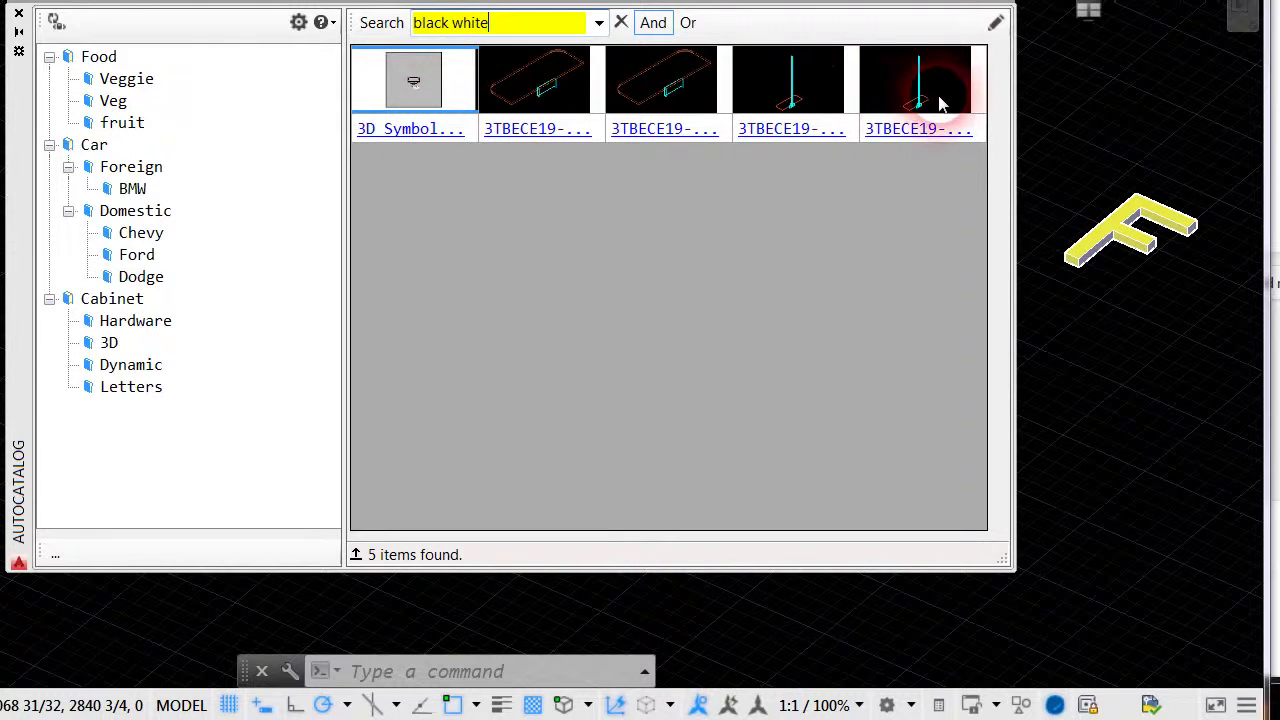
Review the five 'black white' results, then clear the search
click(557, 104)
mouse_move(557, 104)
mouse_down()
mouse_move(615, 83)
mouse_move(760, 86)
mouse_up()
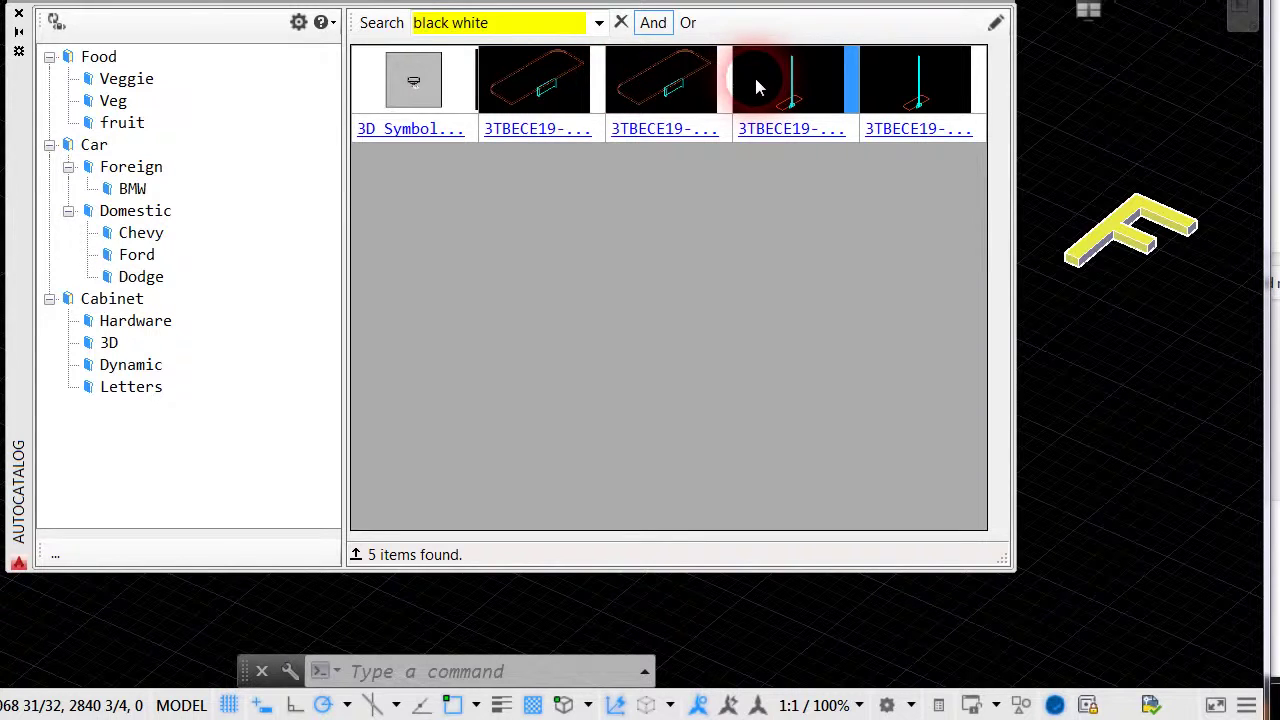
click(621, 23)
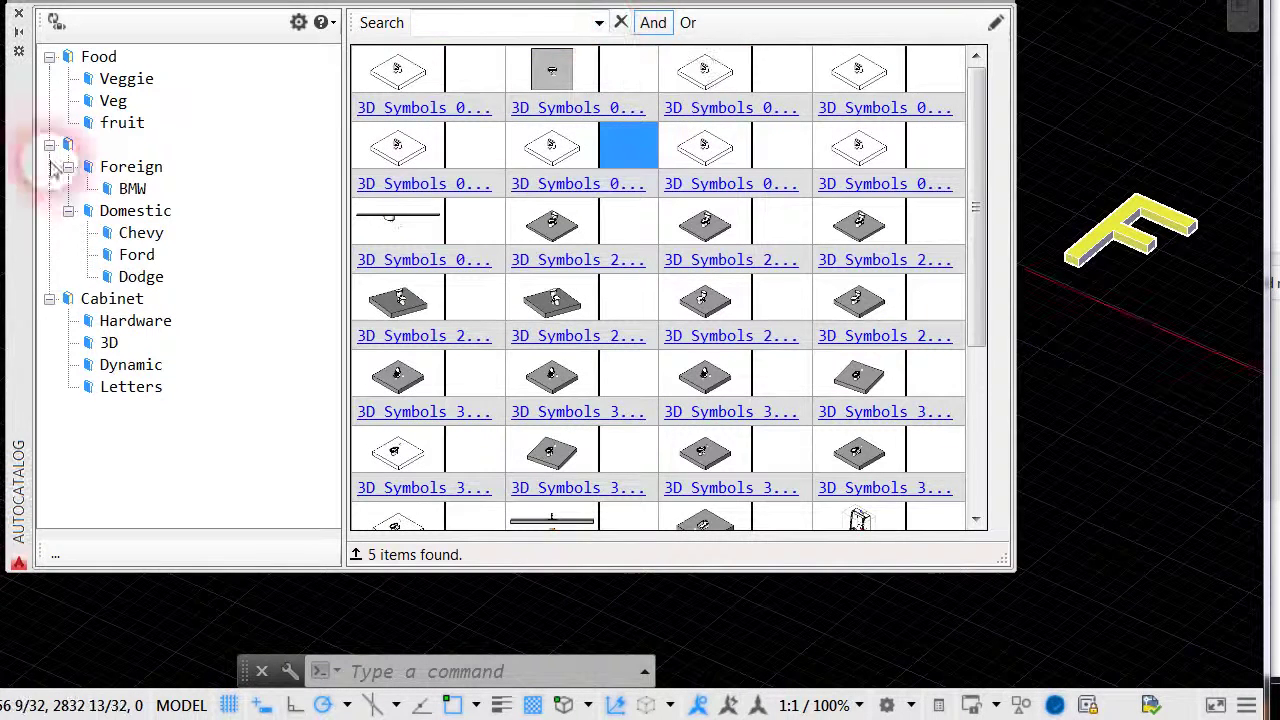
Browse the Chevy, Ford, Dodge and 3D categories, ending on Hardware's 20 items
click(138, 233)
click(136, 255)
click(131, 277)
click(110, 342)
click(128, 320)
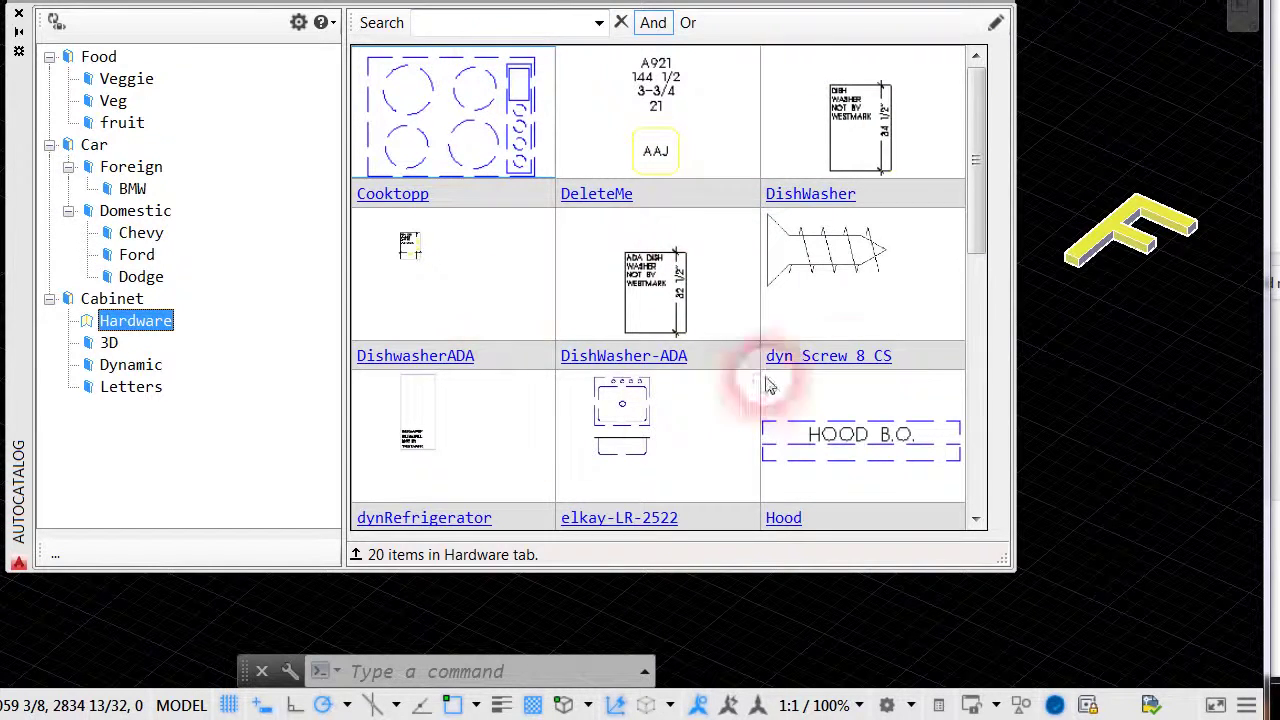
click(520, 22)
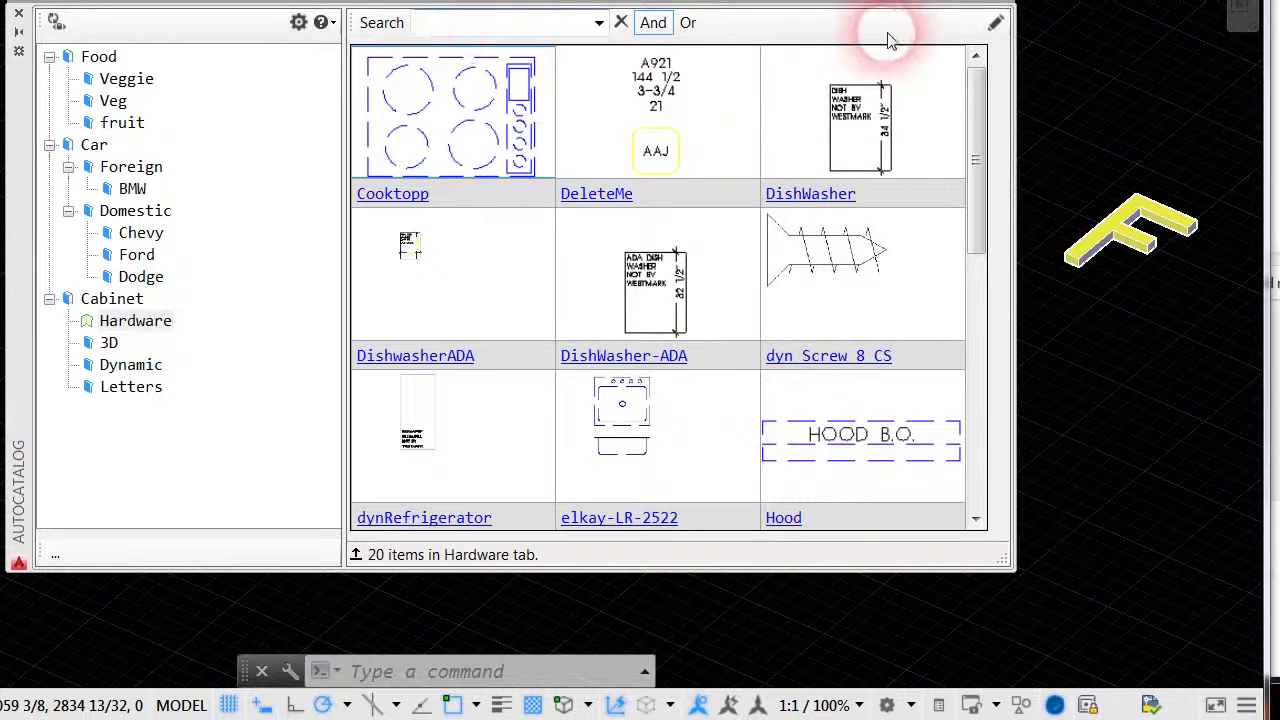